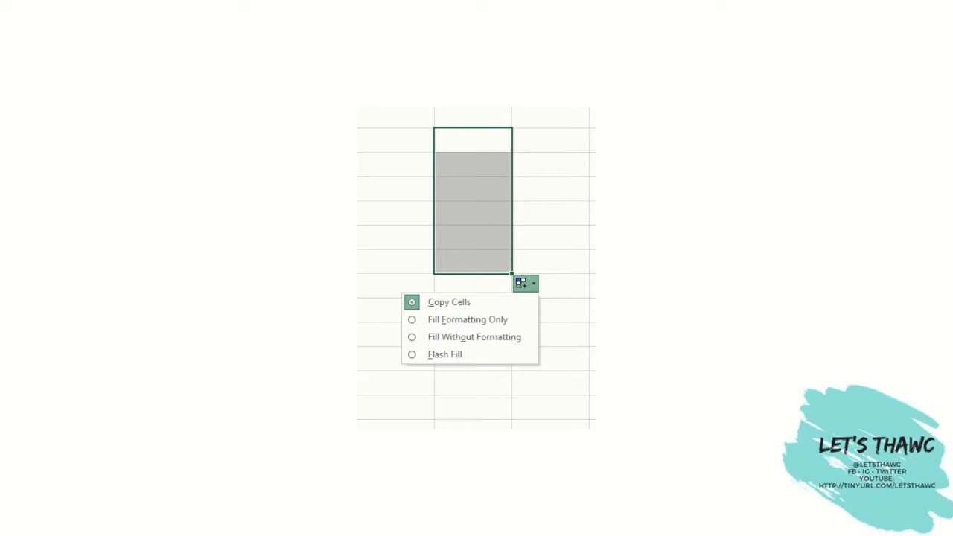
# - AutoFill the 1 in B3 down to B15 and switch the fill to Fill Series
pyautogui.press('Escape')
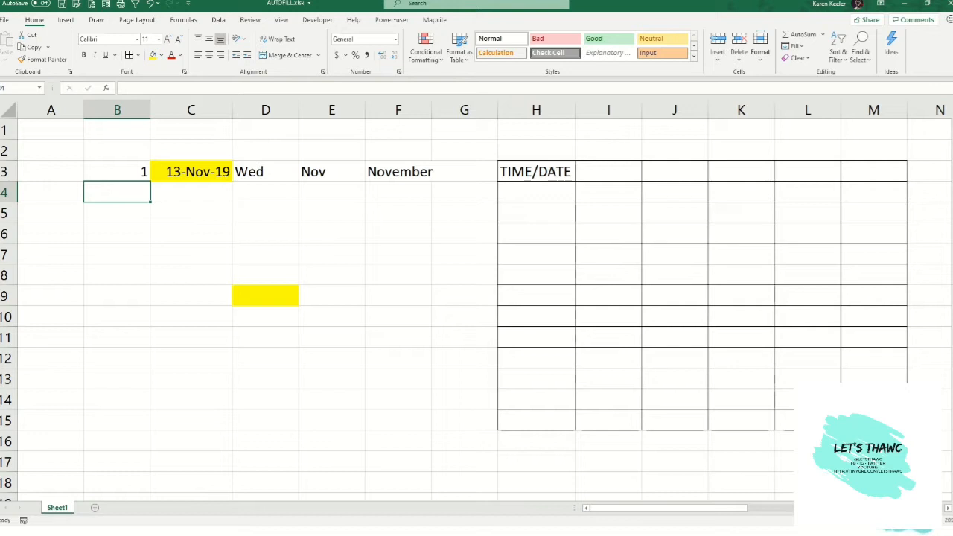
pyautogui.click(131, 168)
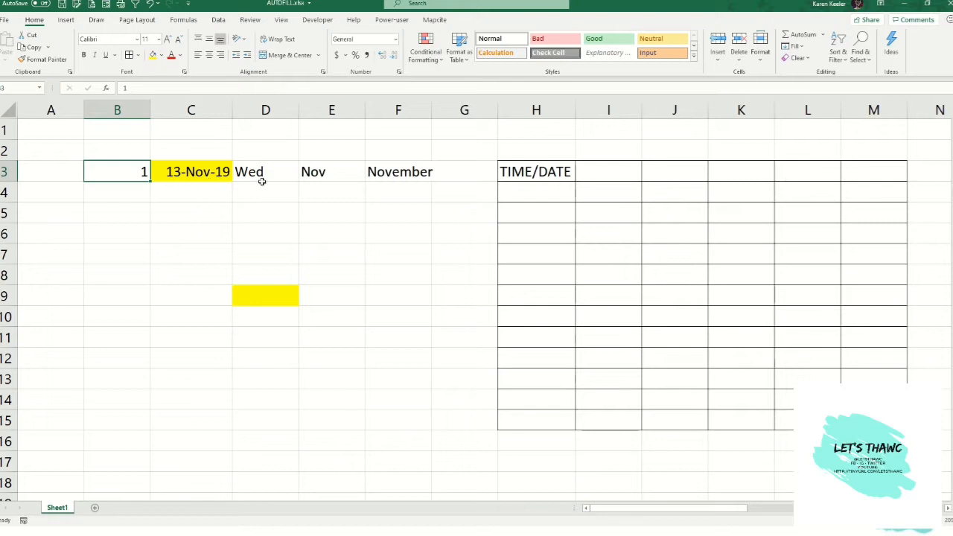
pyautogui.click(307, 176)
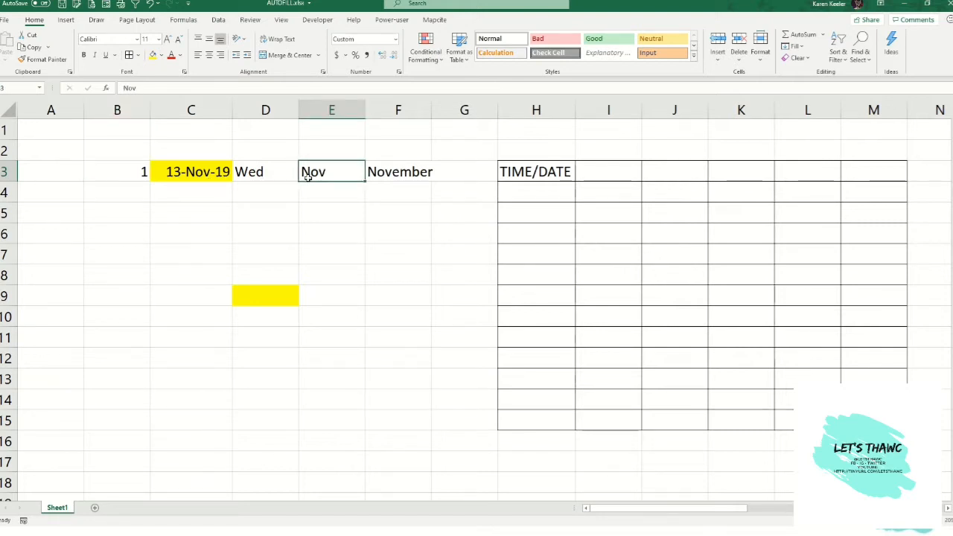
pyautogui.click(395, 174)
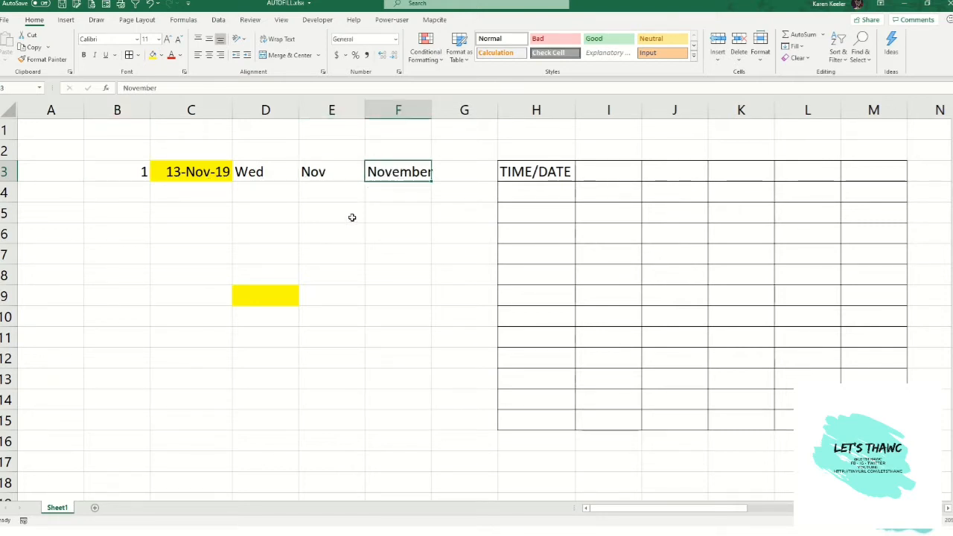
pyautogui.click(99, 172)
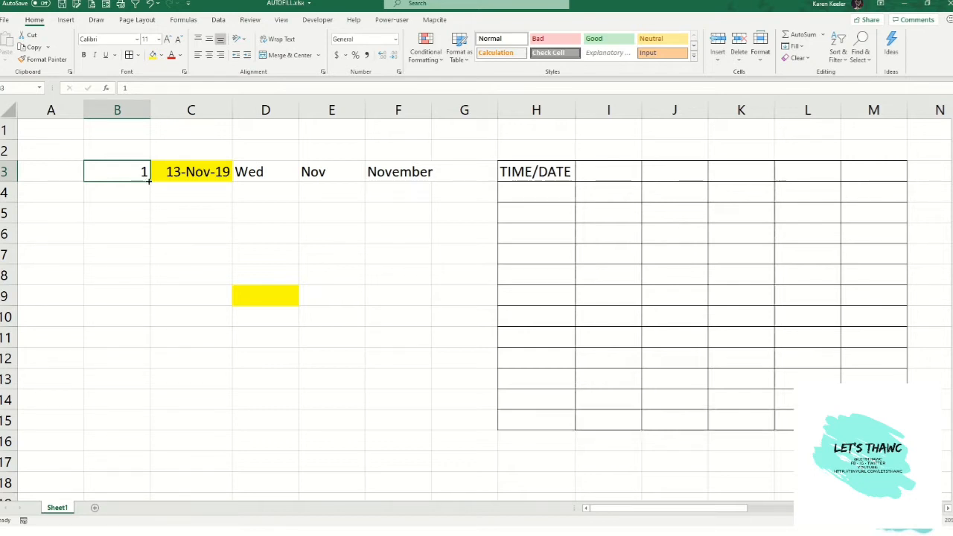
pyautogui.moveTo(148, 180); pyautogui.dragTo(140, 426)
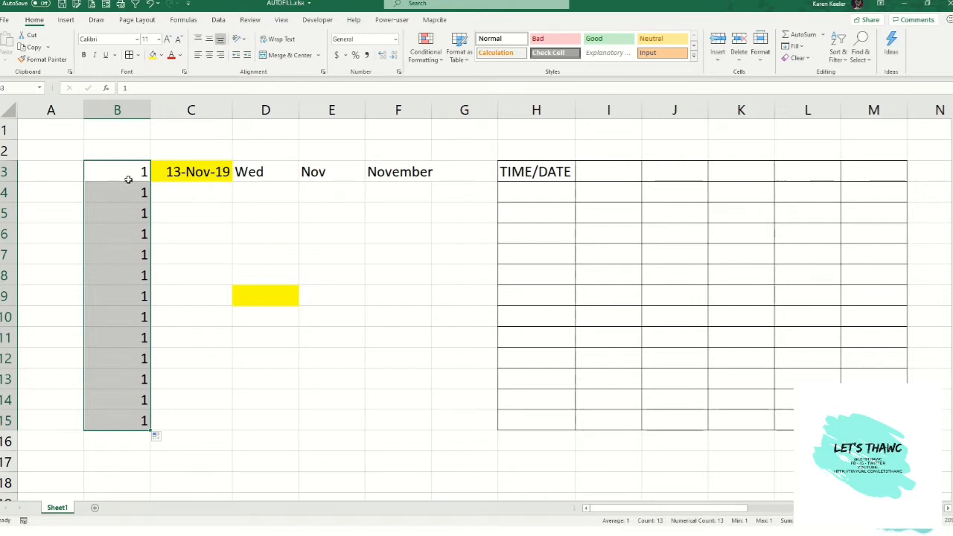
pyautogui.click(157, 438)
pyautogui.click(157, 438)
pyautogui.click(157, 437)
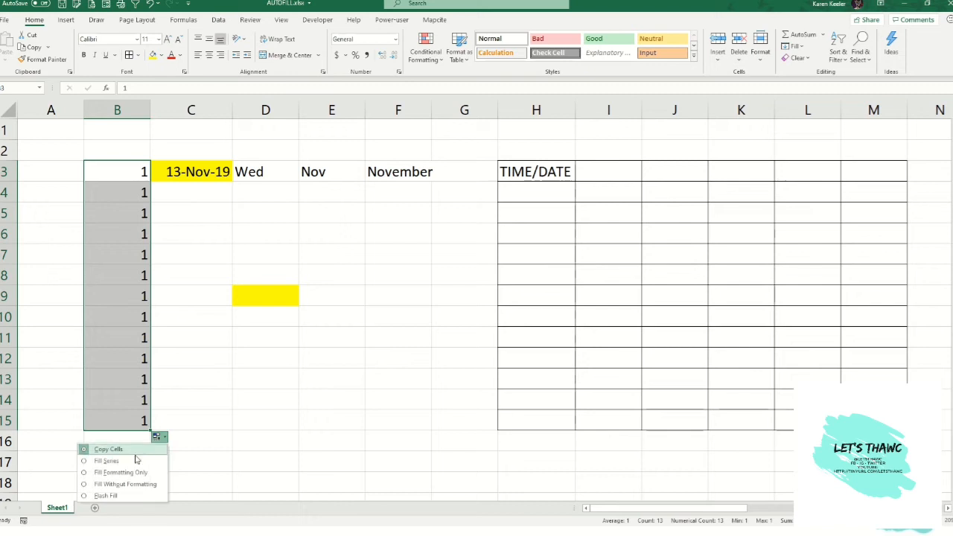
pyautogui.click(133, 461)
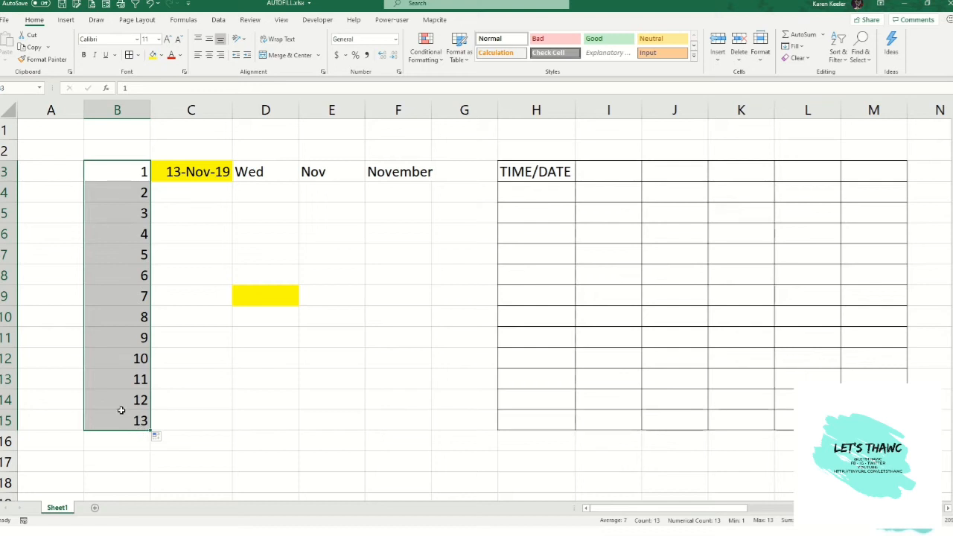
# - AutoFill the date in C3 down to C15, then switch the fill to Copy Cells
pyautogui.click(212, 171)
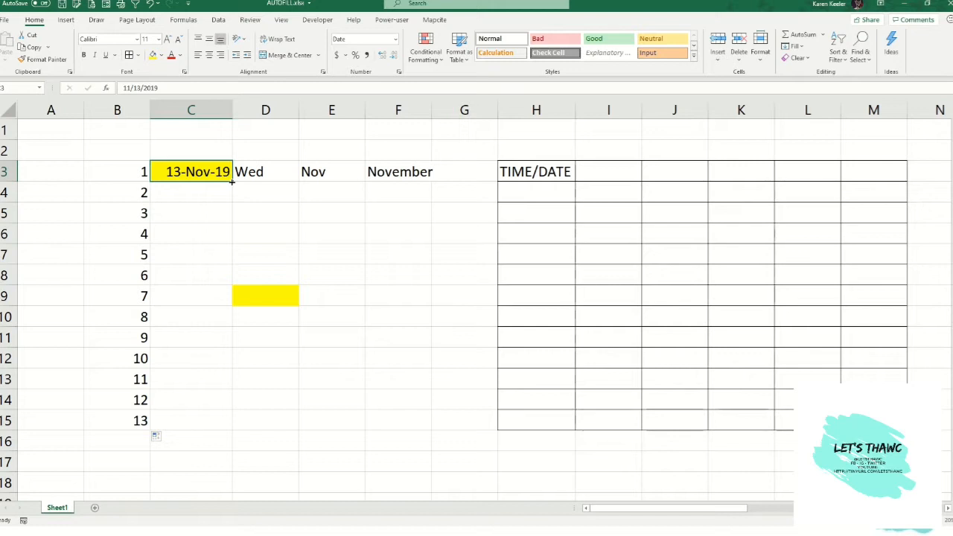
pyautogui.moveTo(233, 182); pyautogui.dragTo(233, 431)
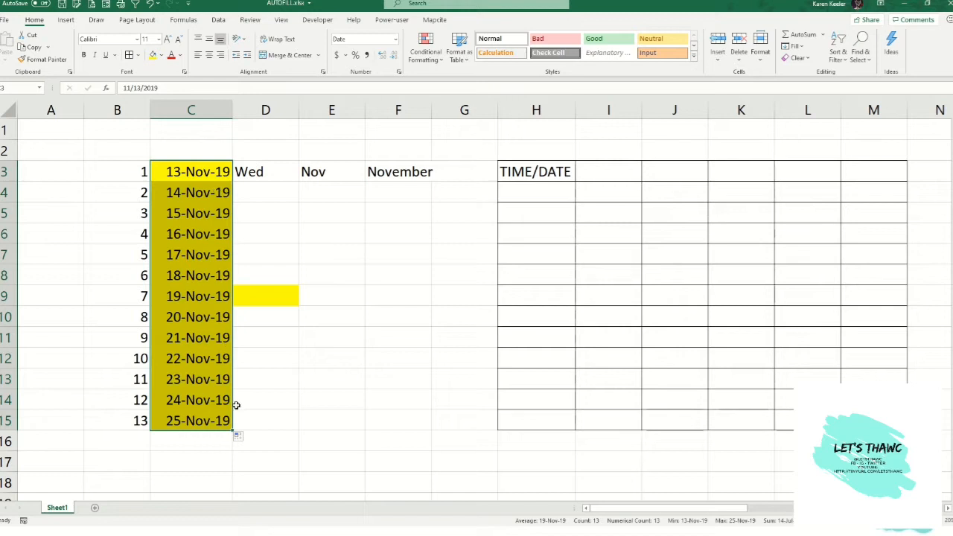
pyautogui.click(241, 437)
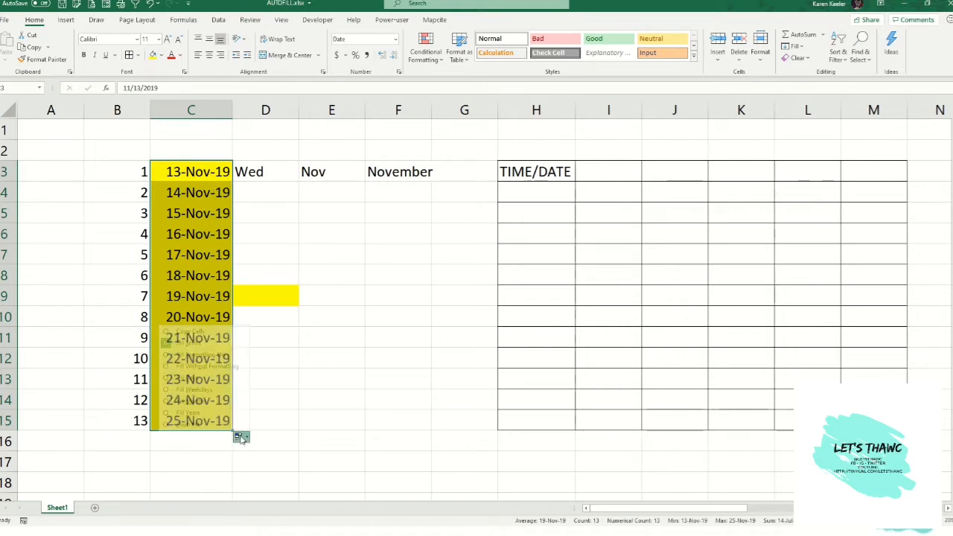
pyautogui.click(211, 334)
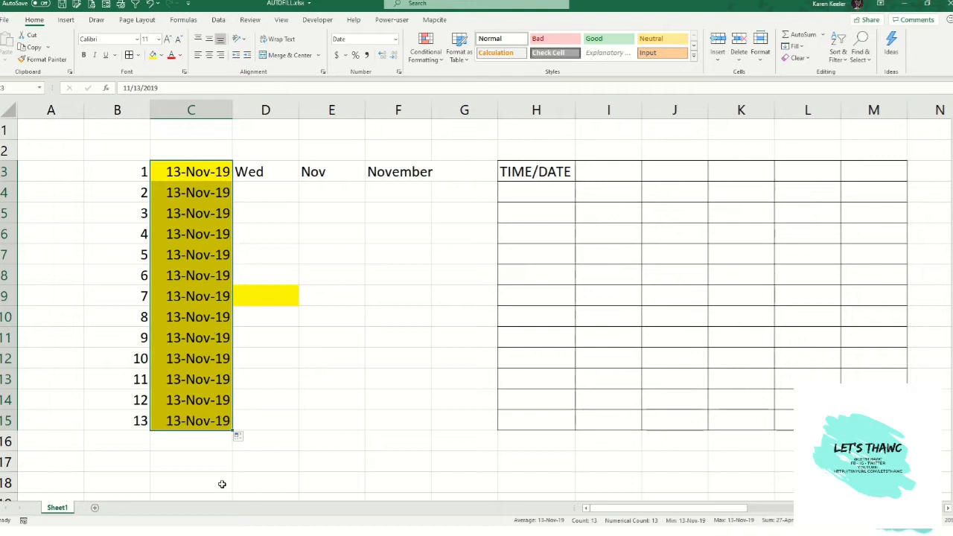
# - Switch the date fill to Fill Formatting Only, then to Fill Without Formatting
pyautogui.click(239, 437)
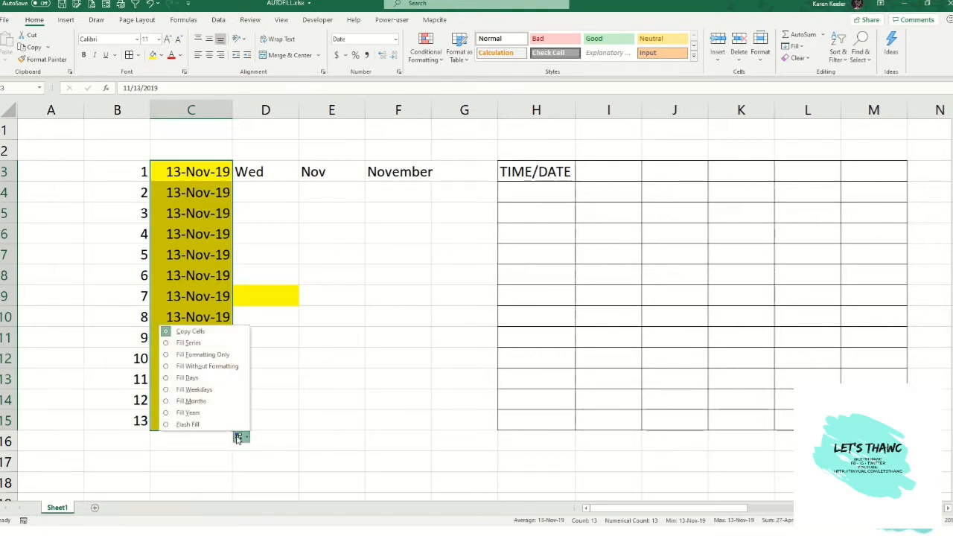
pyautogui.click(192, 357)
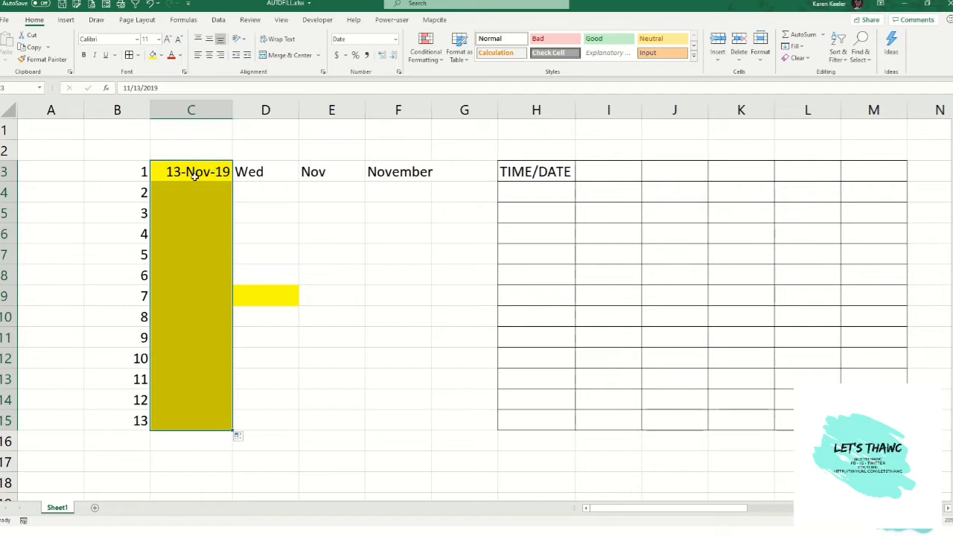
pyautogui.click(238, 436)
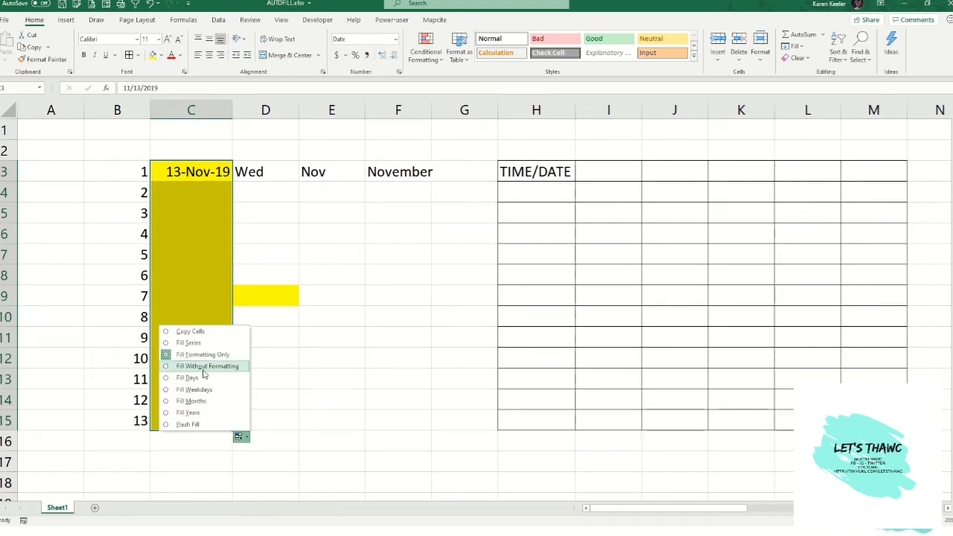
pyautogui.click(203, 370)
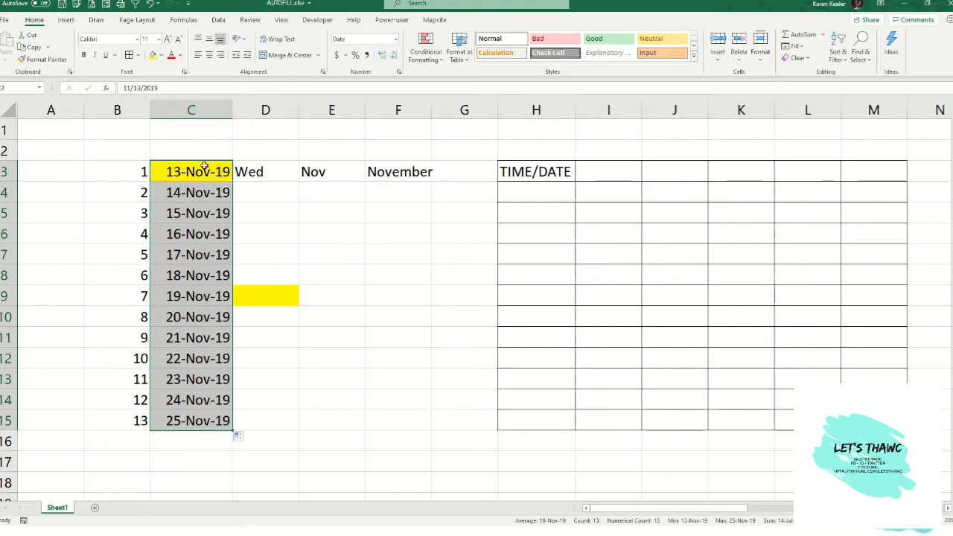
# - Change the date fill option to Fill Days, then to Fill Weekdays
pyautogui.click(240, 436)
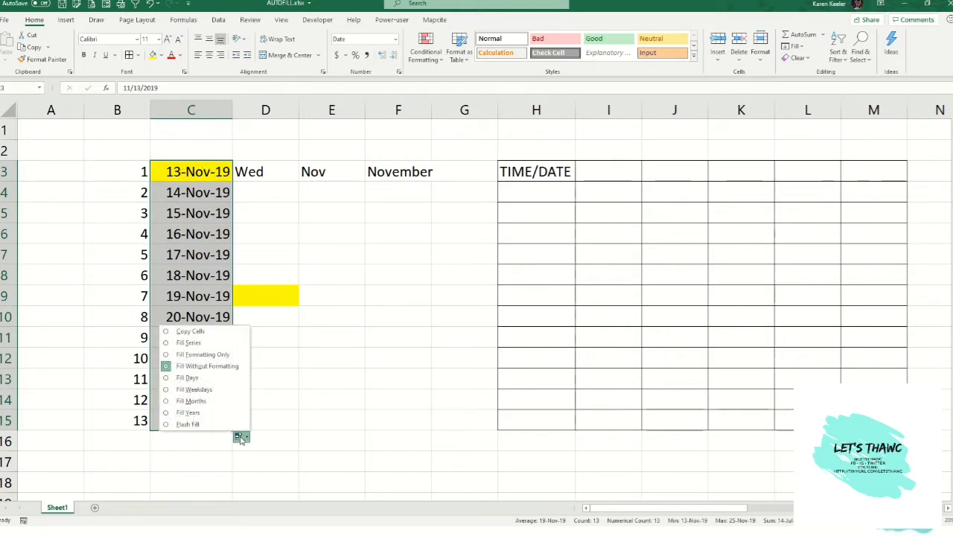
pyautogui.click(198, 382)
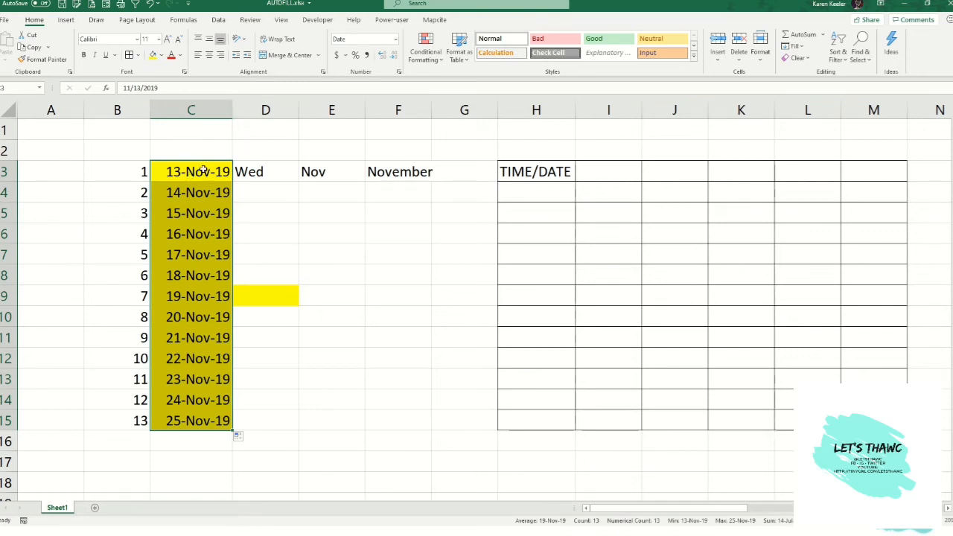
pyautogui.click(240, 437)
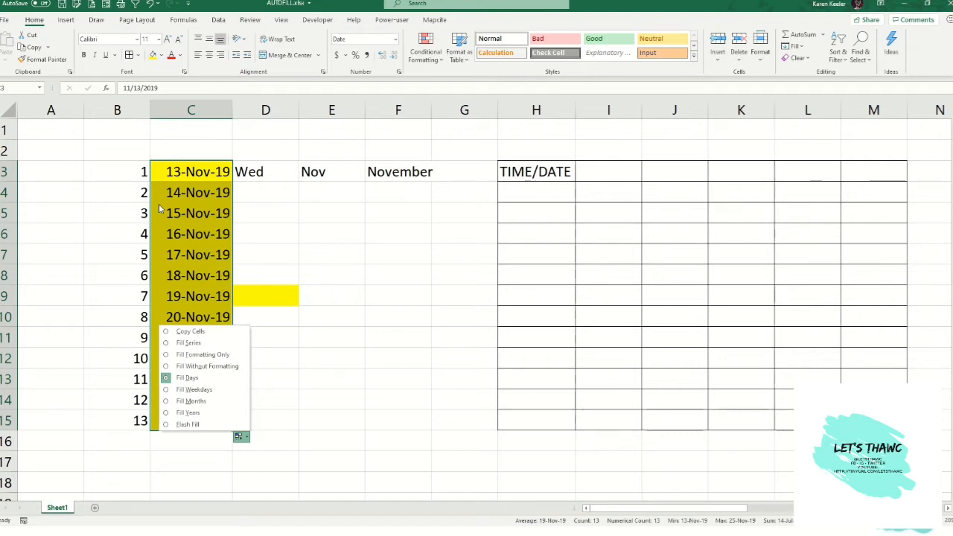
pyautogui.click(206, 392)
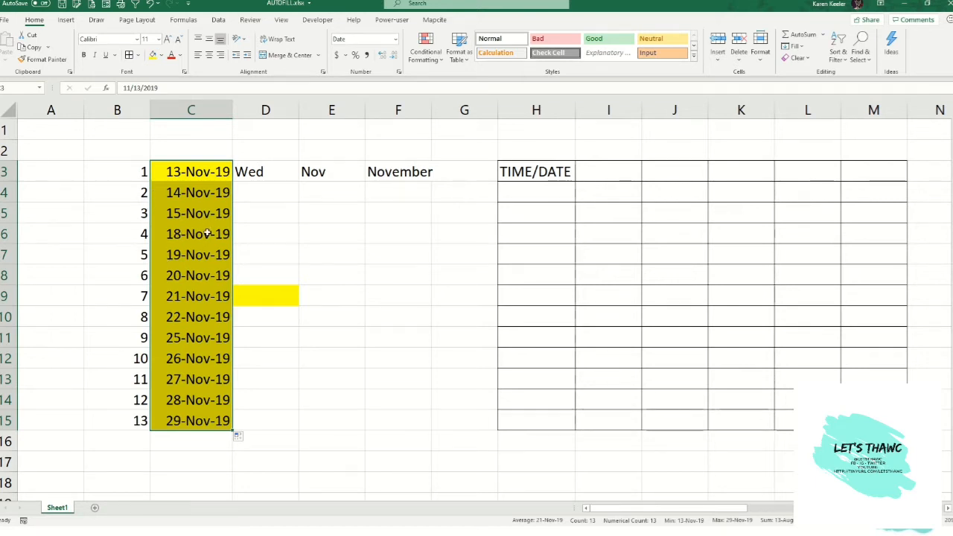
# - Change the date fill option to Fill Months, then to Fill Years
pyautogui.click(200, 318)
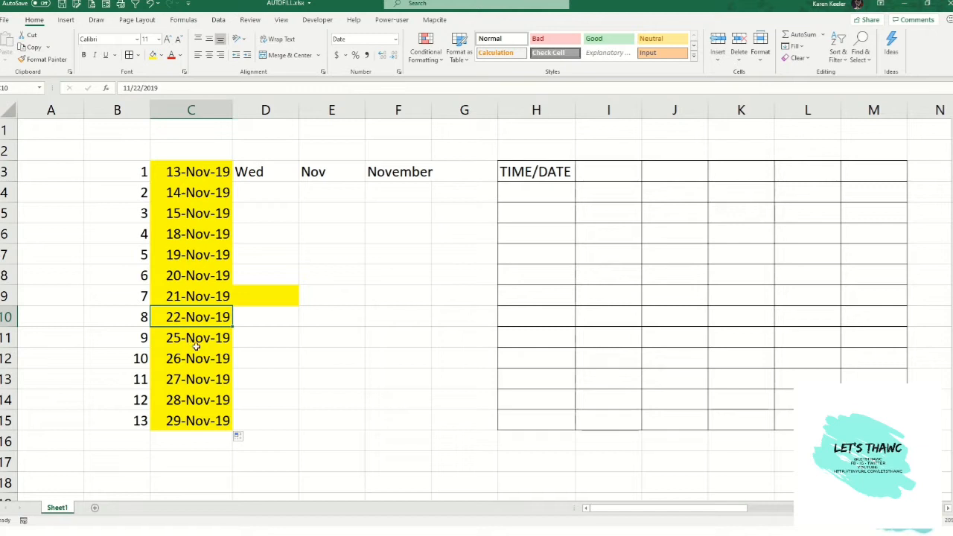
pyautogui.click(239, 439)
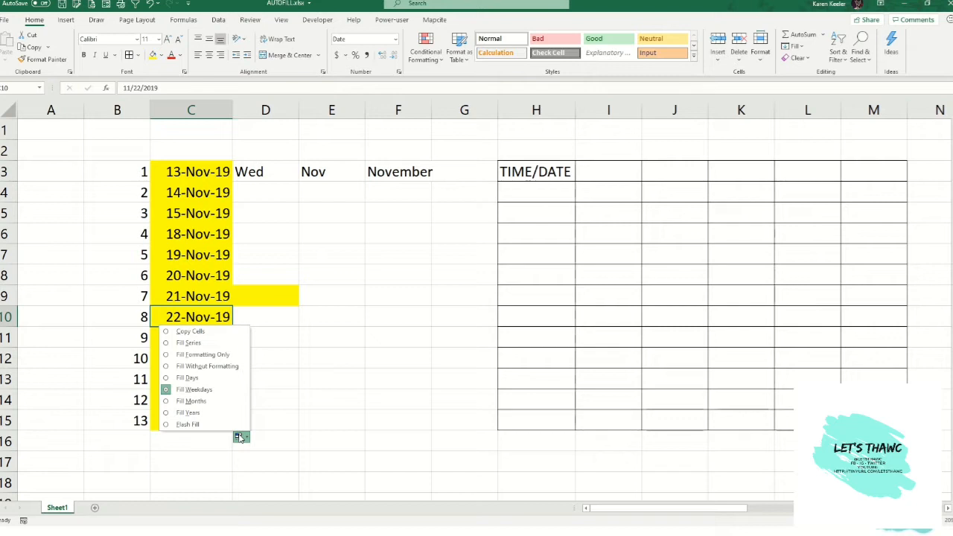
pyautogui.click(215, 402)
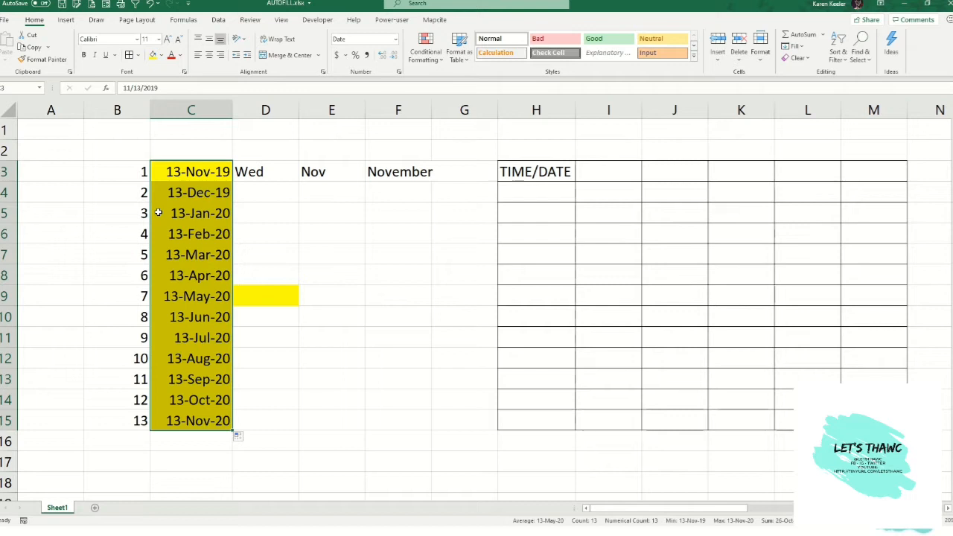
pyautogui.click(239, 438)
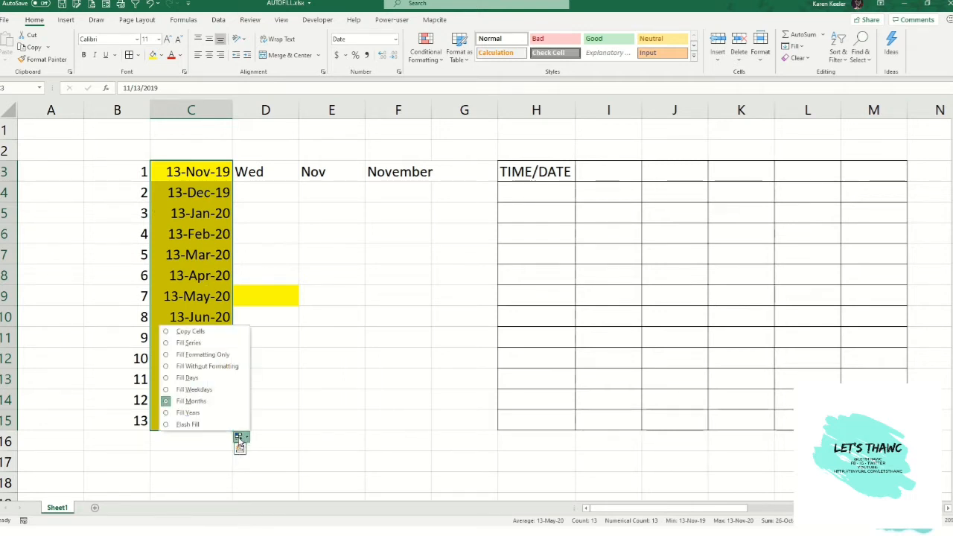
pyautogui.click(186, 414)
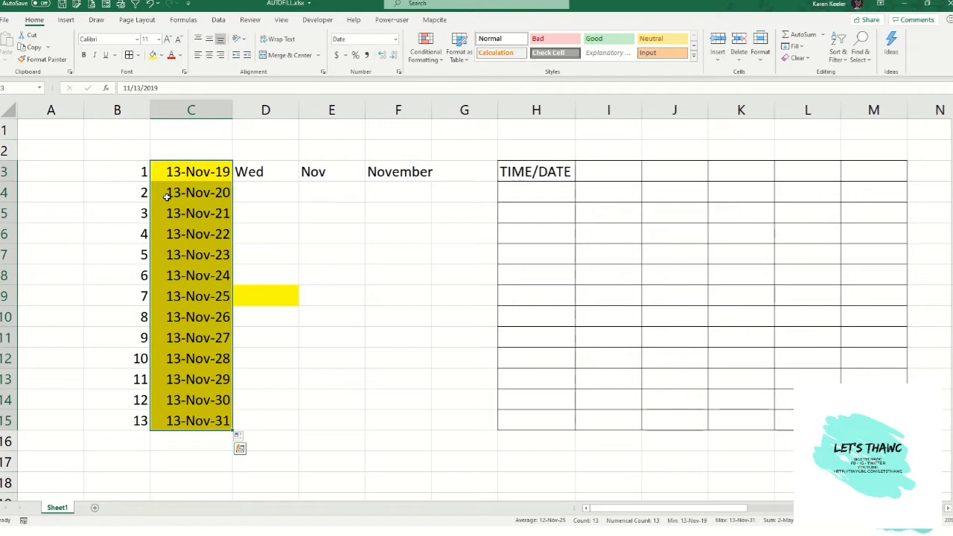
# - Try Flash Fill on the dates, then restore the fill to Fill Series
pyautogui.click(237, 438)
pyautogui.click(240, 439)
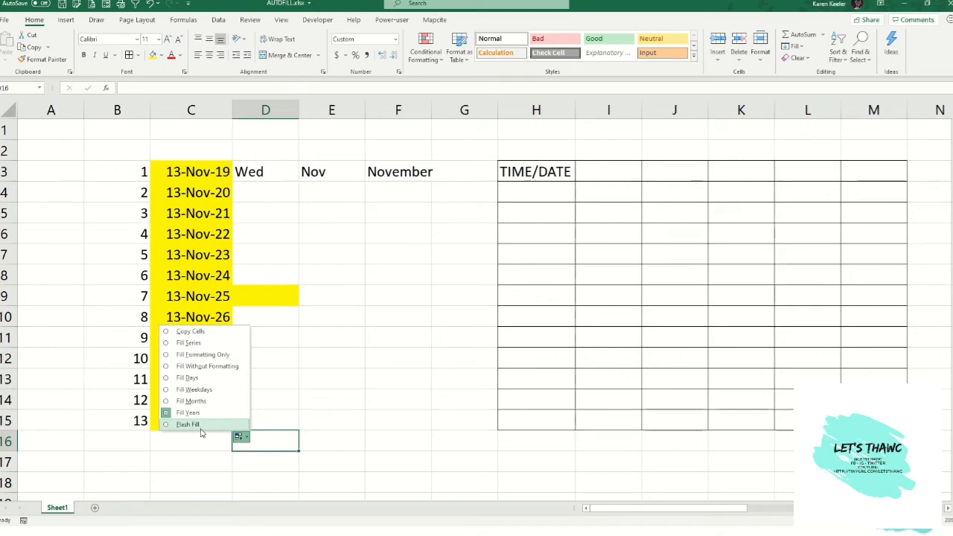
pyautogui.click(200, 431)
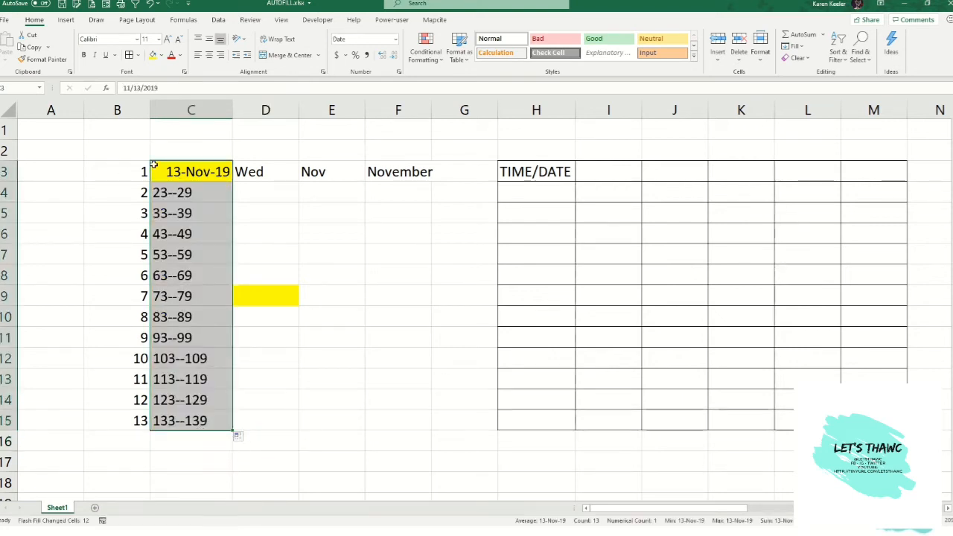
pyautogui.click(240, 437)
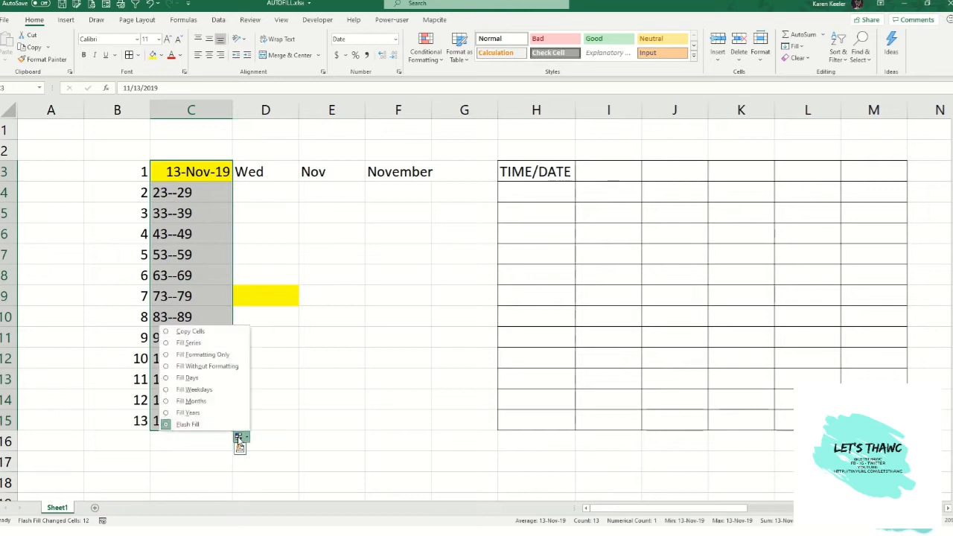
pyautogui.click(209, 344)
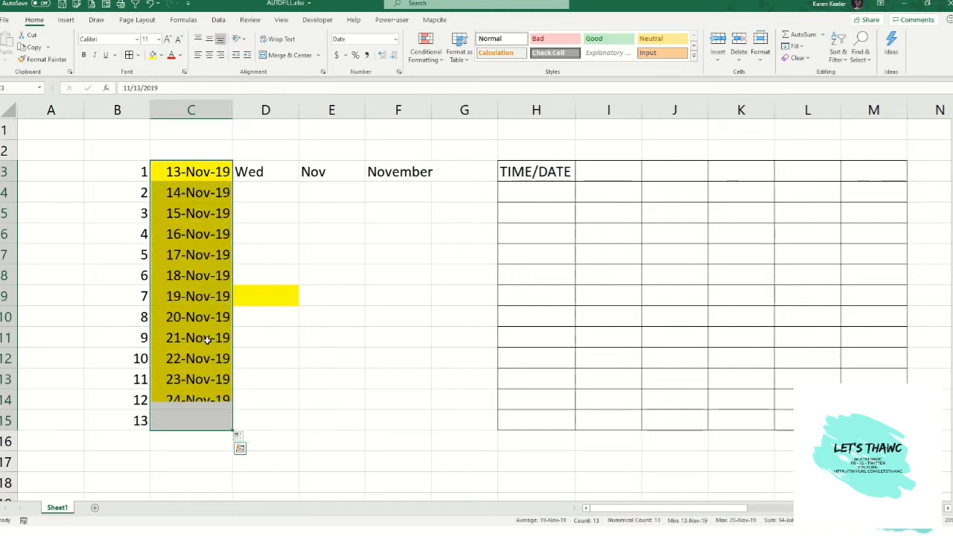
# - AutoFill the weekday in D3 down to D15
pyautogui.click(282, 179)
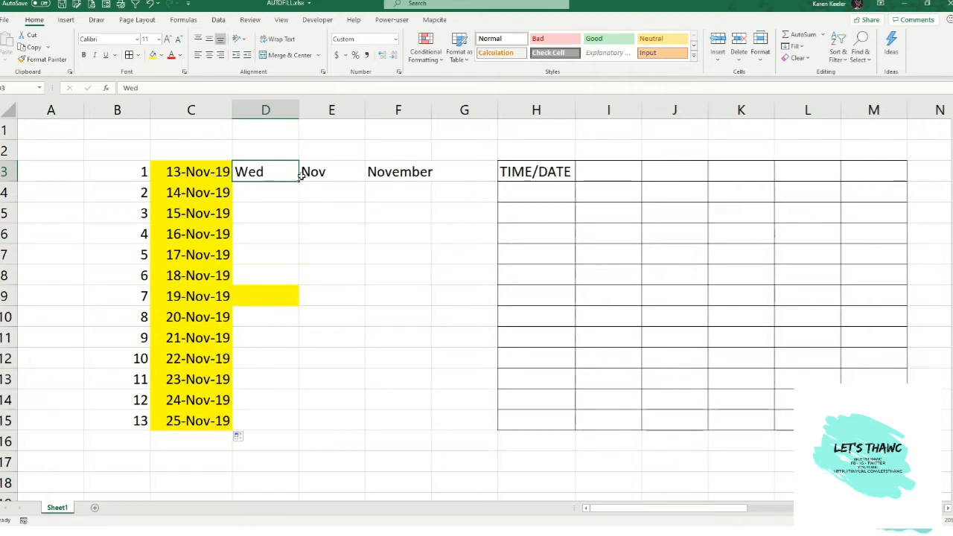
pyautogui.doubleClick(300, 179)
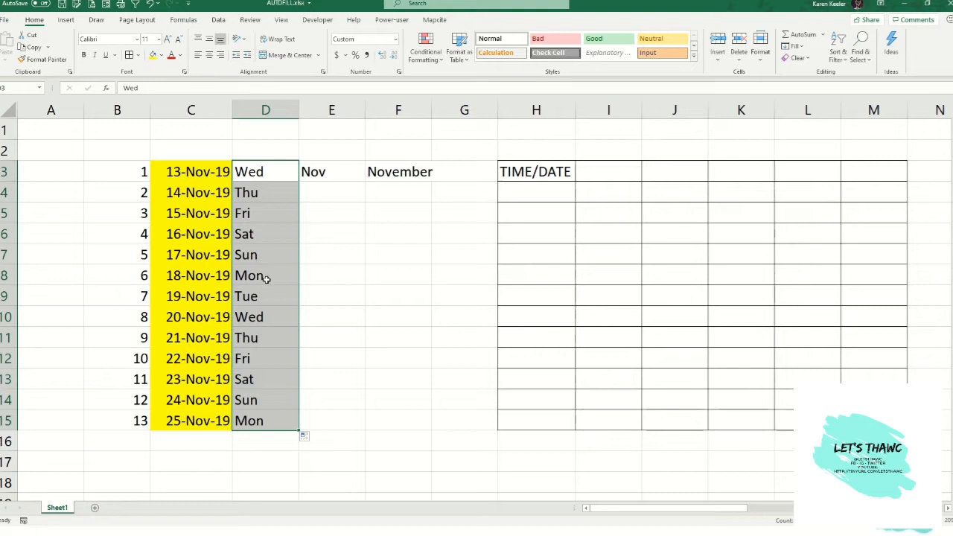
# - Switch the weekday fill to Fill Formatting Only, then to Fill Without Formatting
pyautogui.click(306, 439)
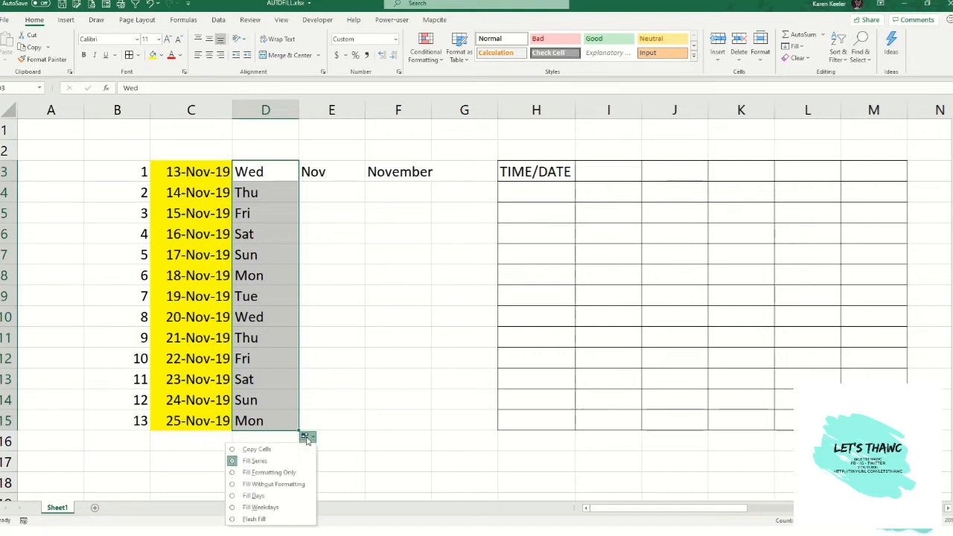
pyautogui.click(271, 475)
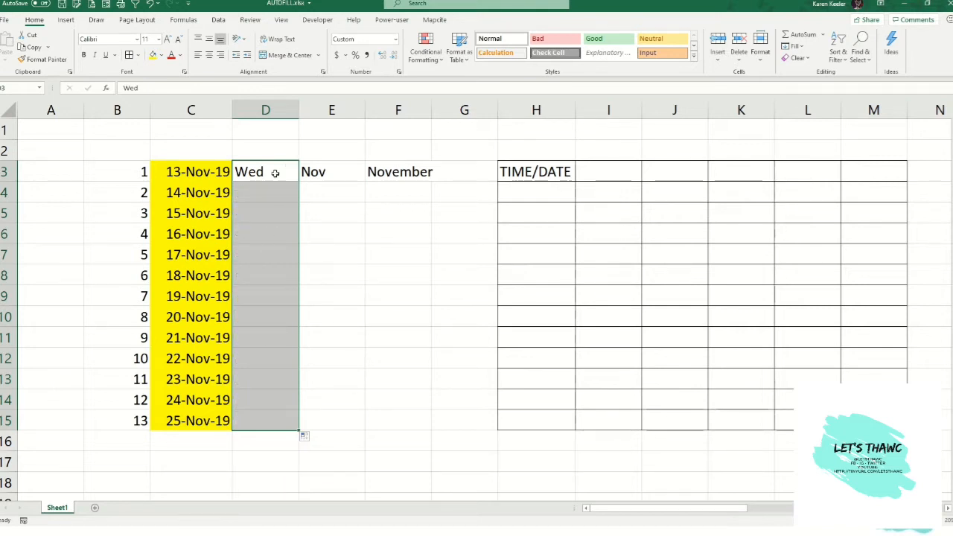
pyautogui.click(305, 437)
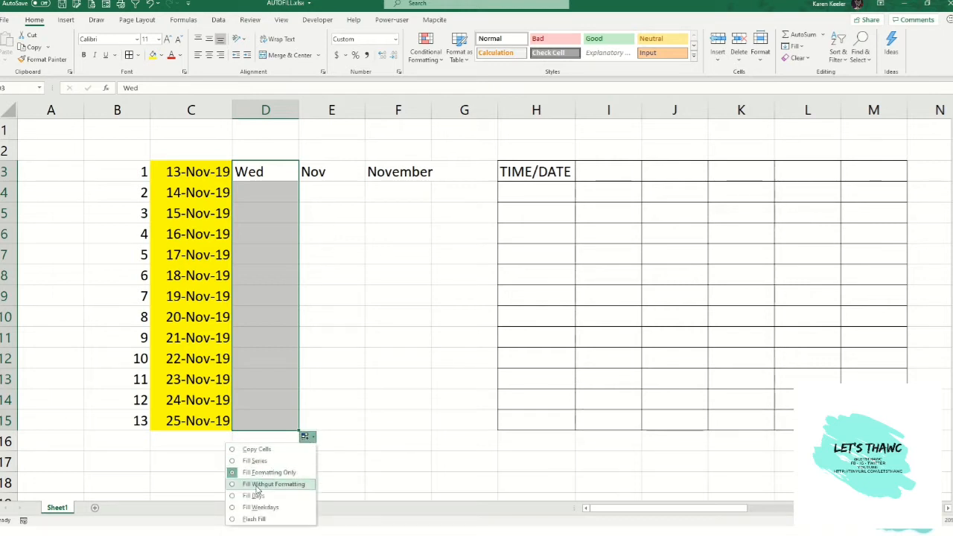
pyautogui.click(257, 484)
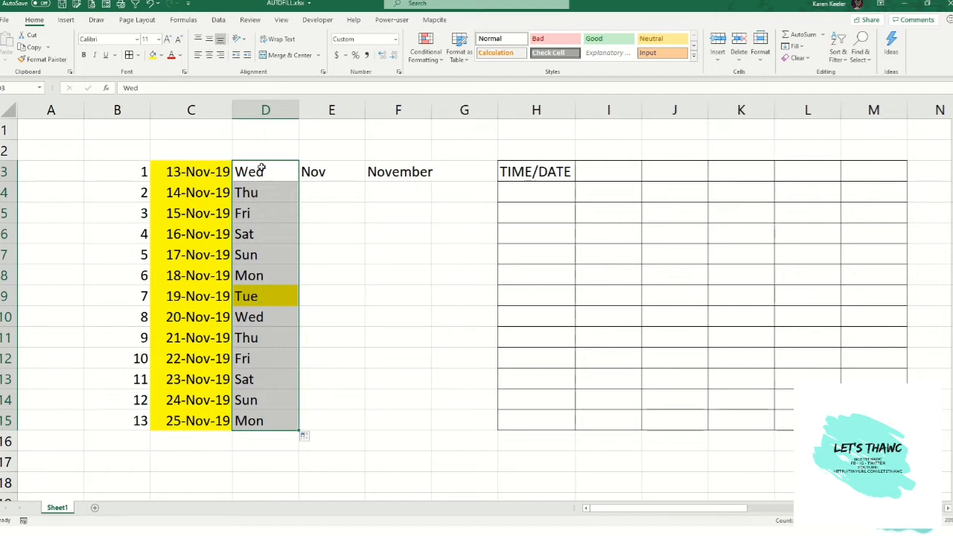
# - Switch the weekday fill to Fill Days, then to Fill Weekdays
pyautogui.click(306, 437)
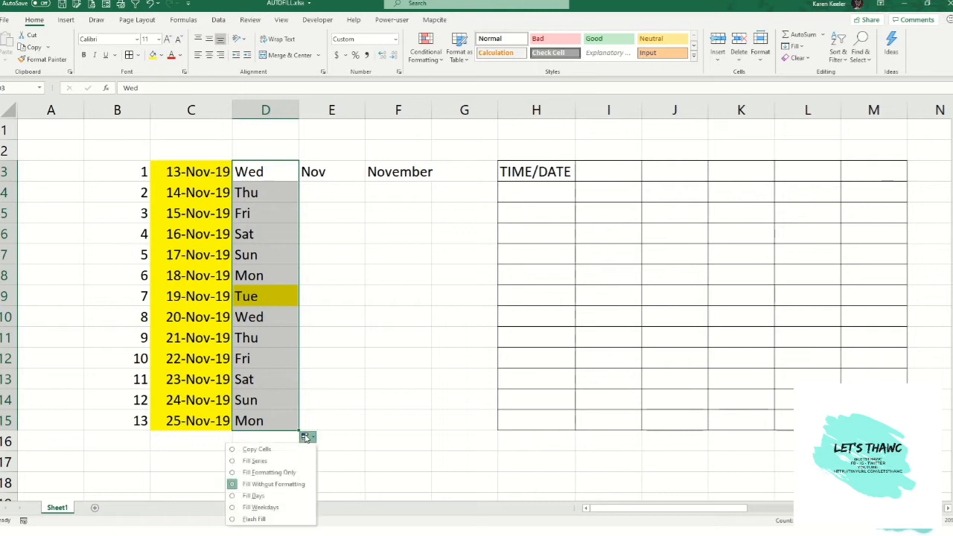
pyautogui.click(268, 497)
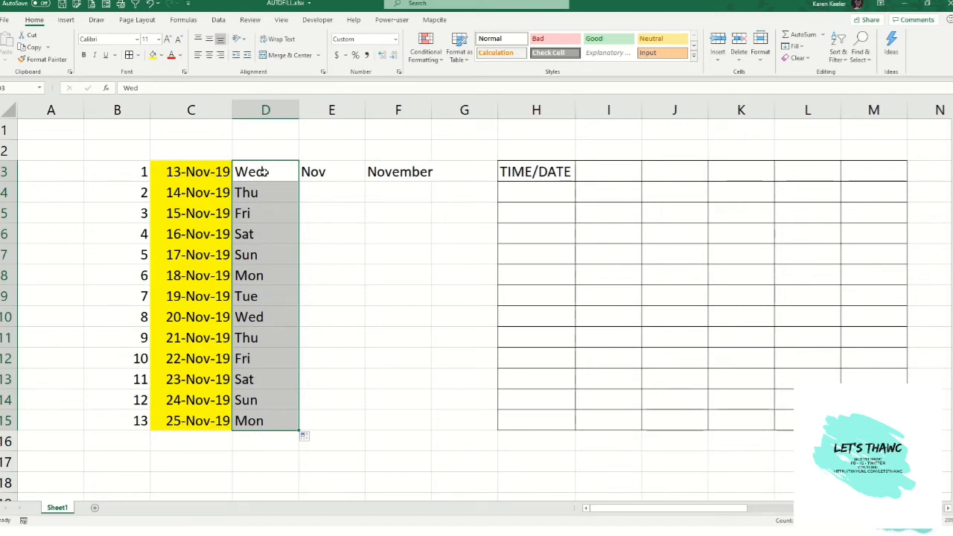
pyautogui.click(303, 436)
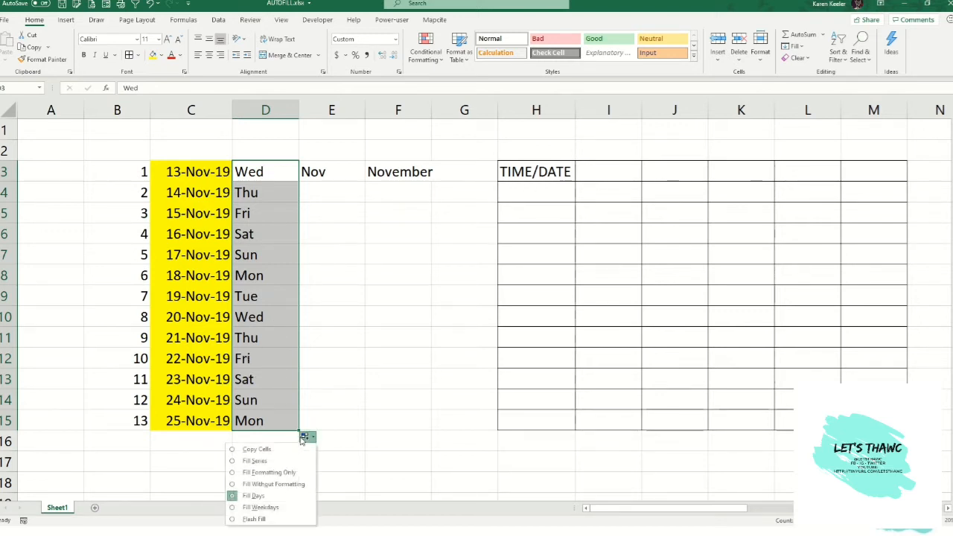
pyautogui.click(273, 508)
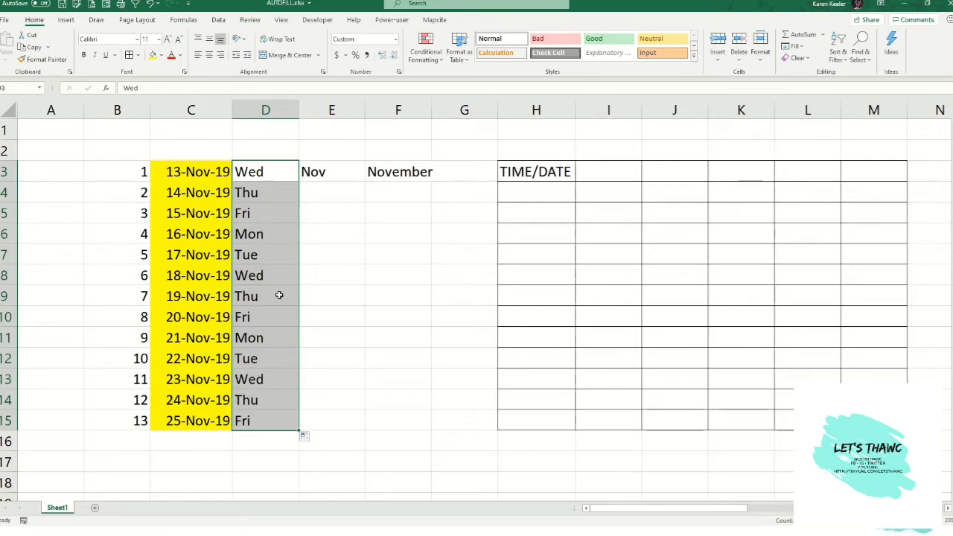
# - Restore the weekday fill to Fill Series
pyautogui.click(306, 437)
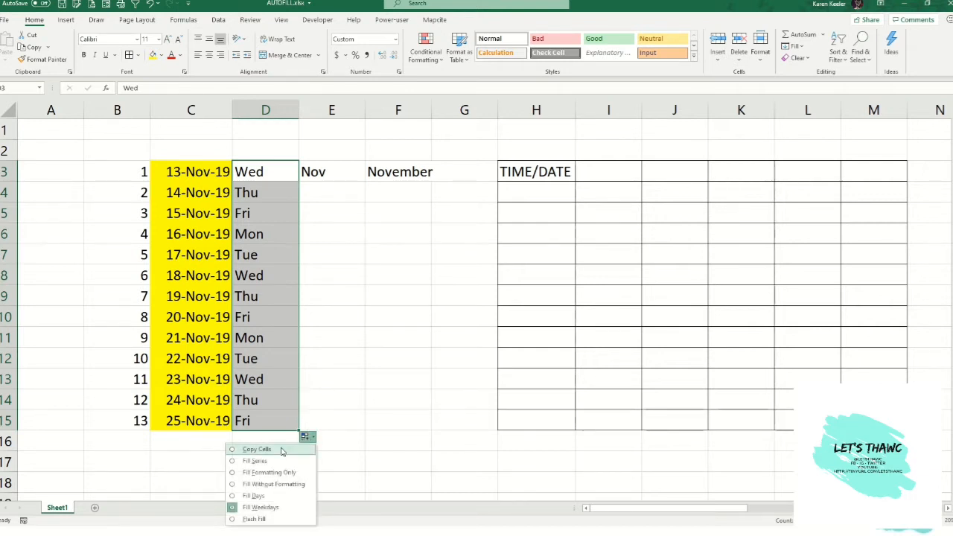
pyautogui.click(266, 463)
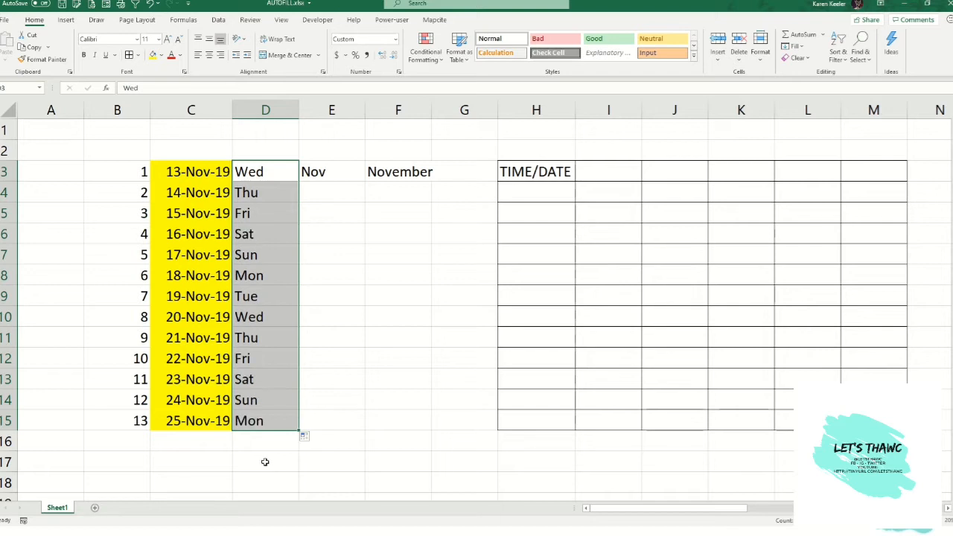
# - AutoFill the month abbreviation in E3 down to E15 and open its fill options
pyautogui.click(344, 169)
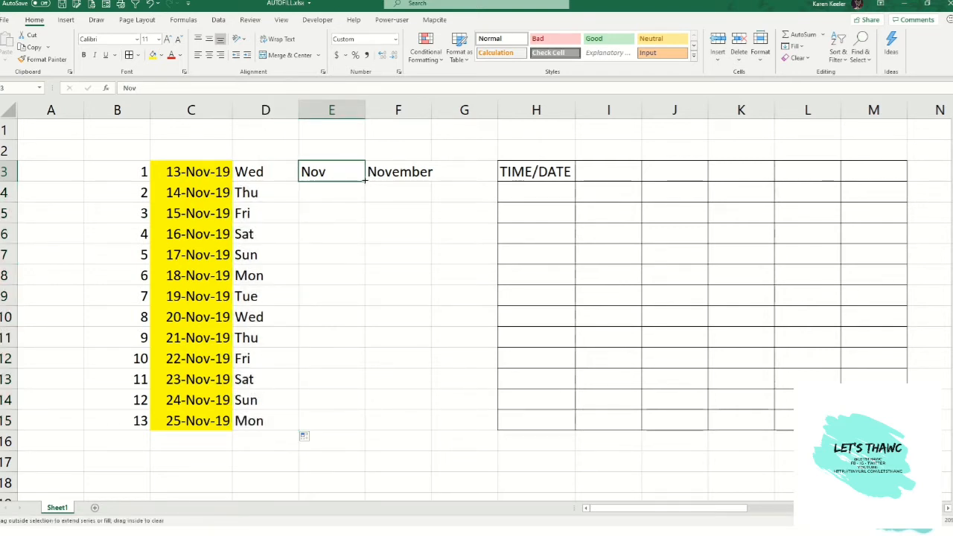
pyautogui.doubleClick(366, 181)
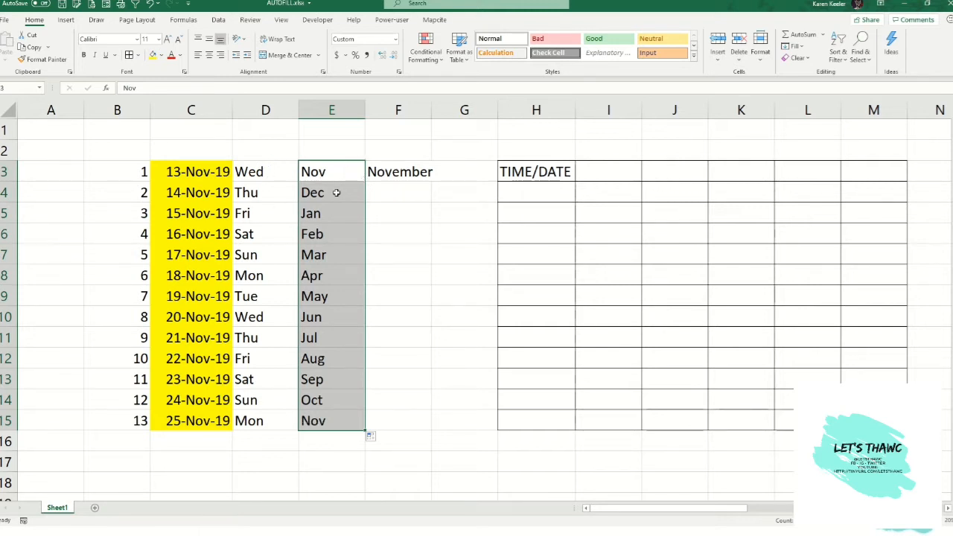
pyautogui.click(372, 438)
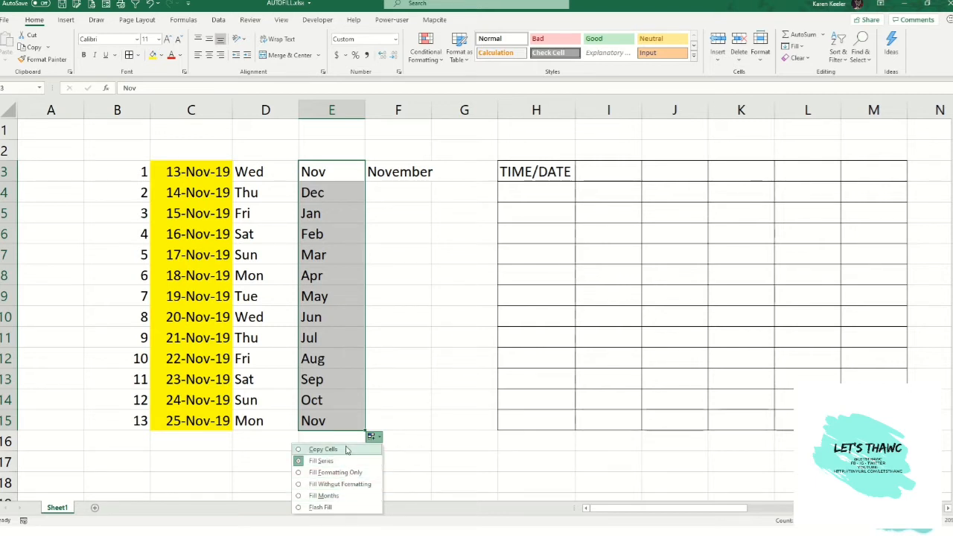
pyautogui.click(261, 165)
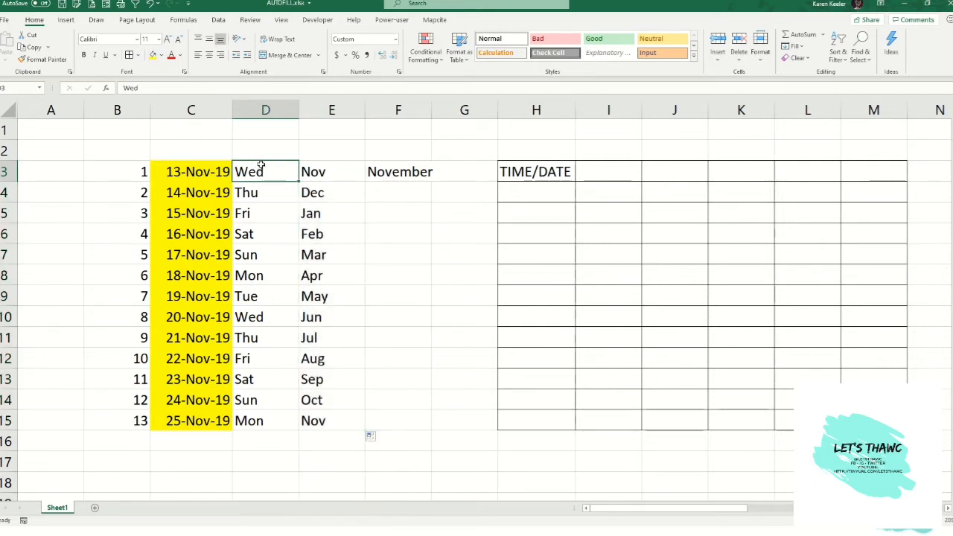
# - Refill the dates in column C down to row 15 and review their fill options
pyautogui.click(220, 171)
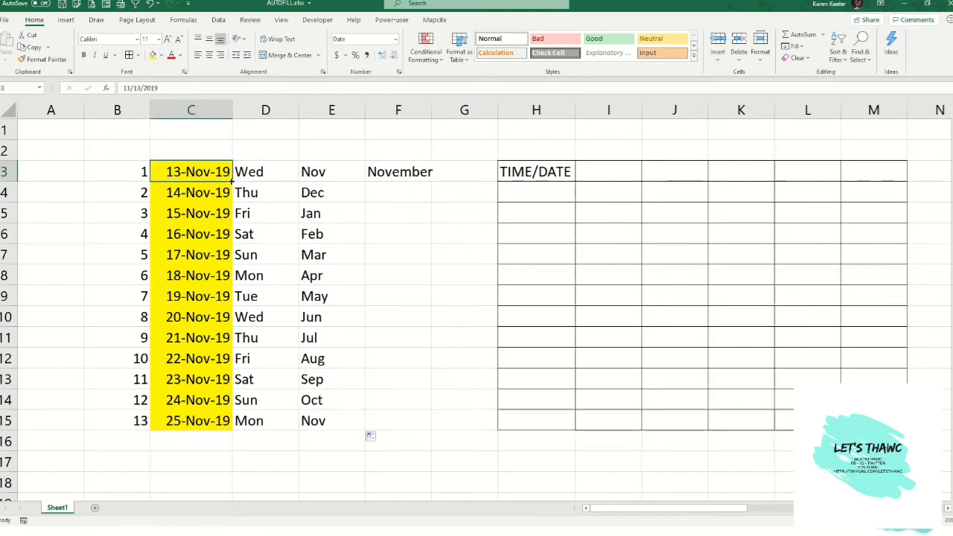
pyautogui.doubleClick(232, 181)
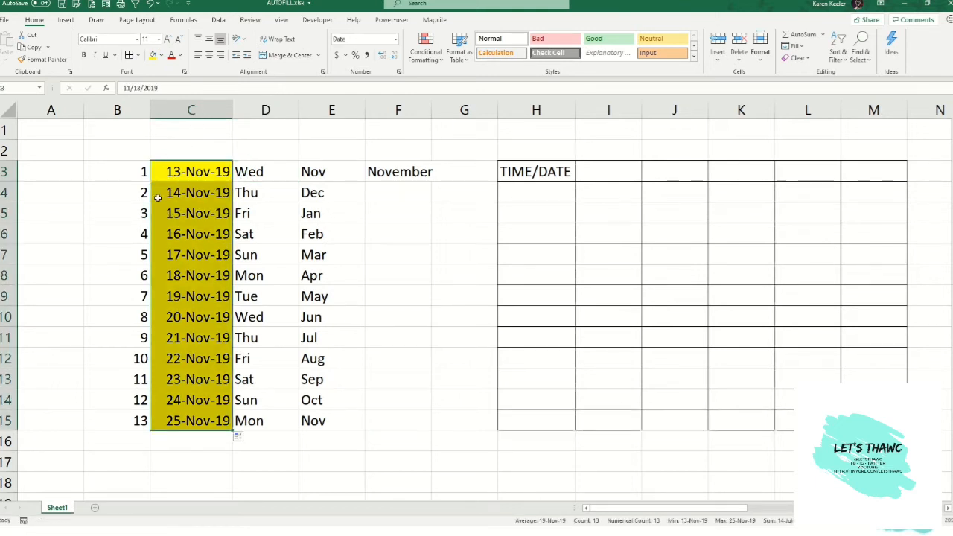
pyautogui.click(240, 437)
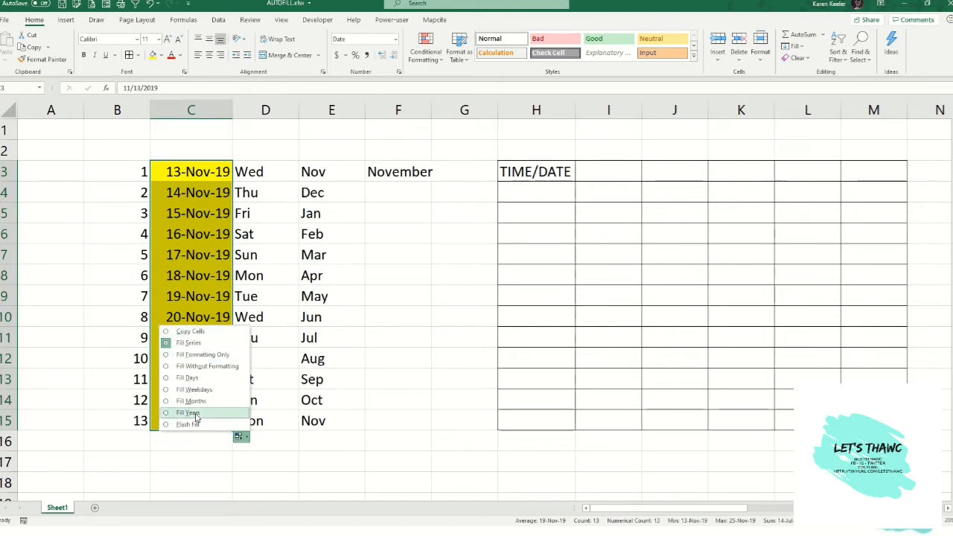
pyautogui.click(304, 254)
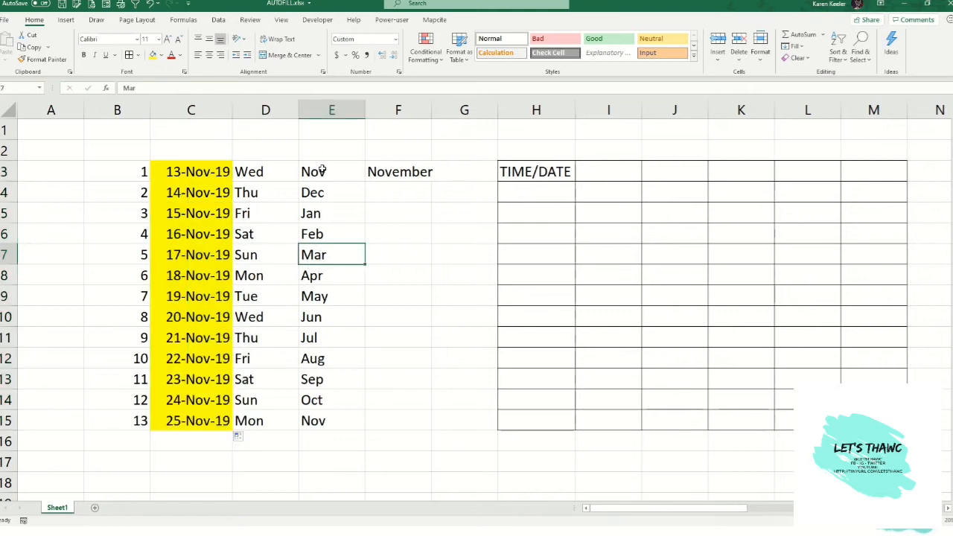
# - Refill the month abbreviations in column E and review their fill options
pyautogui.click(322, 170)
pyautogui.doubleClick(366, 180)
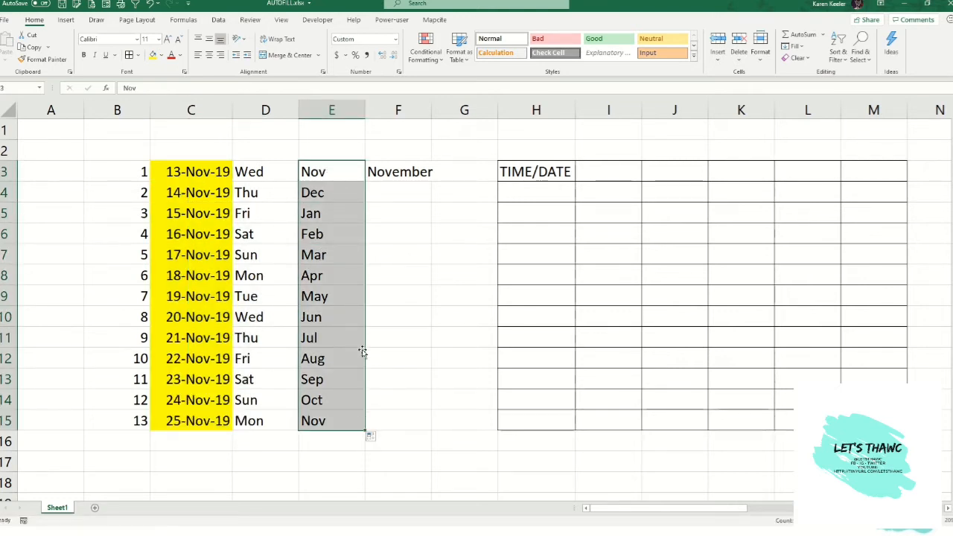
pyautogui.click(371, 438)
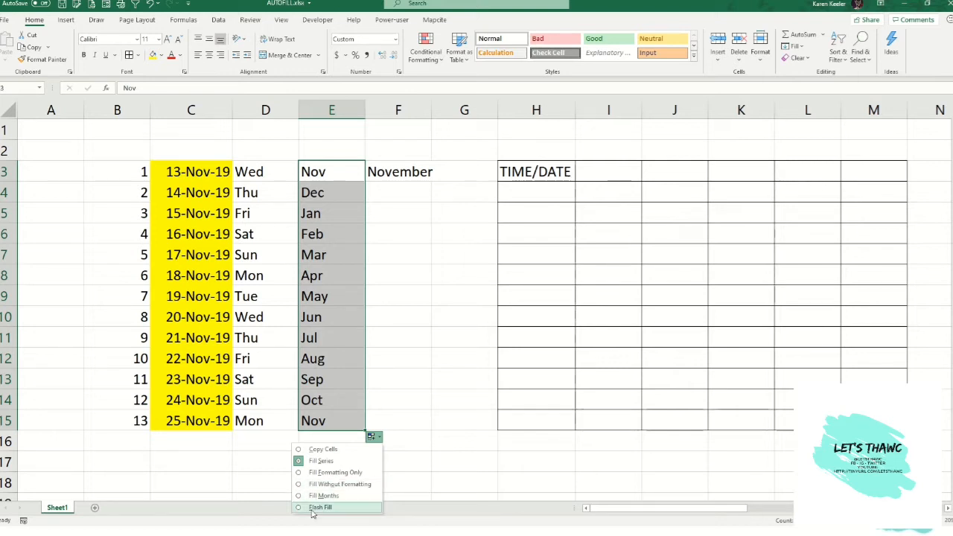
# - AutoFill the full month name in F3 down to F15
pyautogui.click(388, 172)
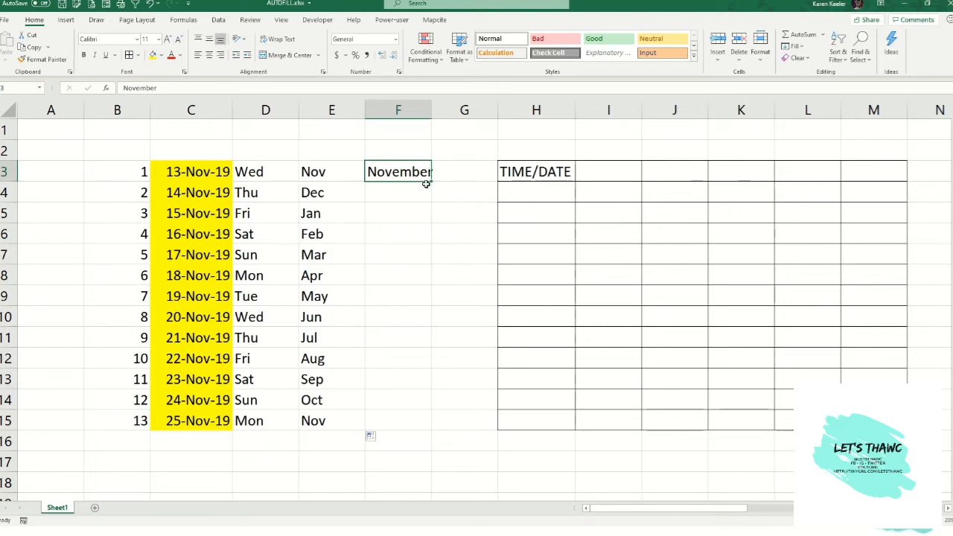
pyautogui.doubleClick(431, 182)
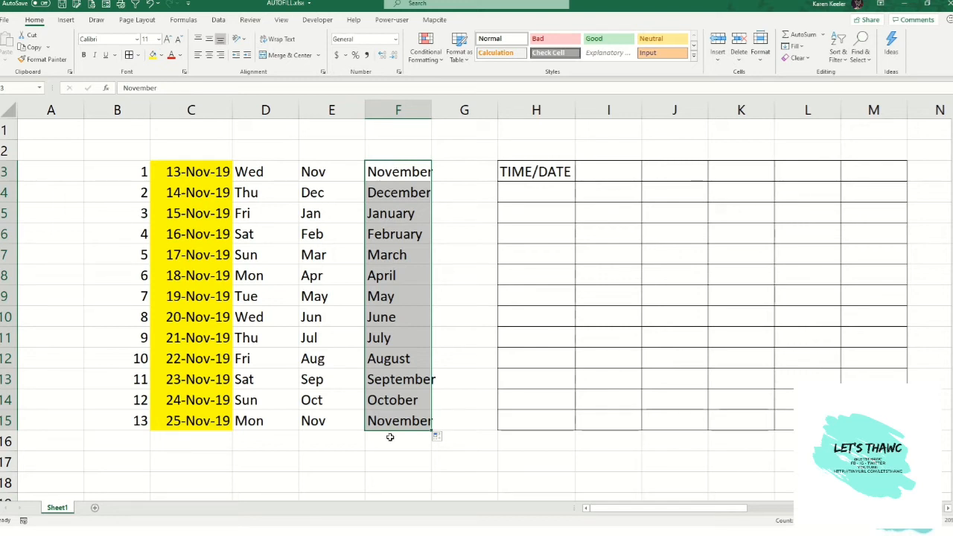
# - Enter the date 11/13 in I3 and AutoFill it across the row to M3
pyautogui.click(549, 173)
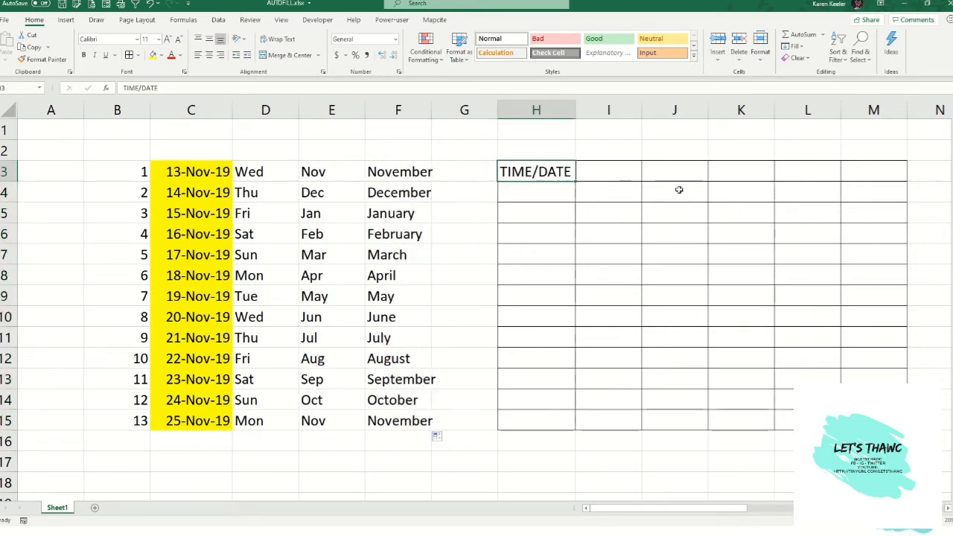
pyautogui.click(595, 172)
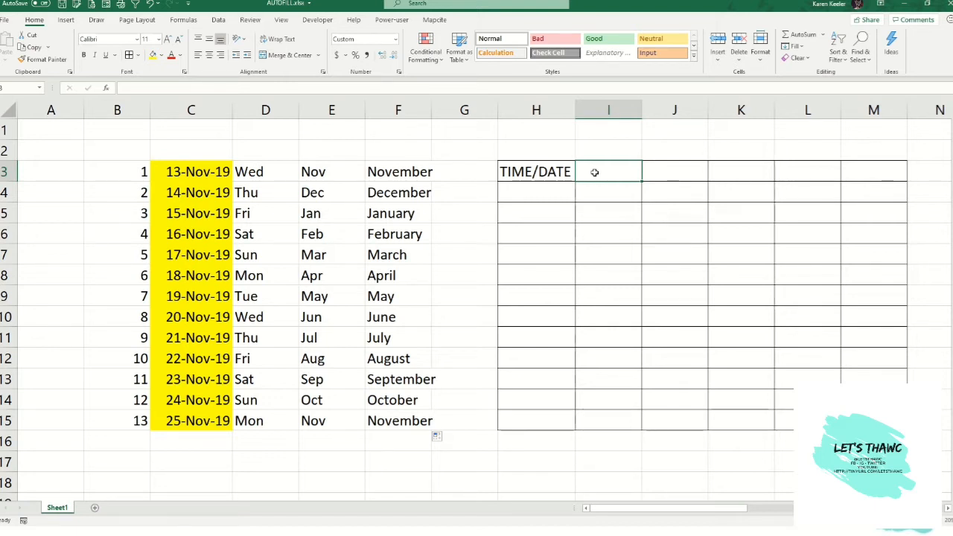
pyautogui.write('11/13')
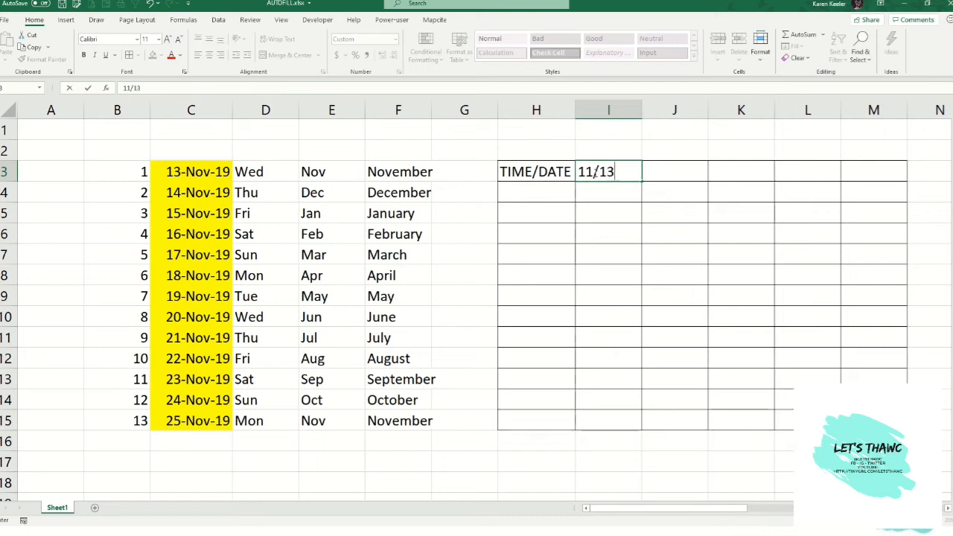
pyautogui.press('Return')
pyautogui.click(631, 173)
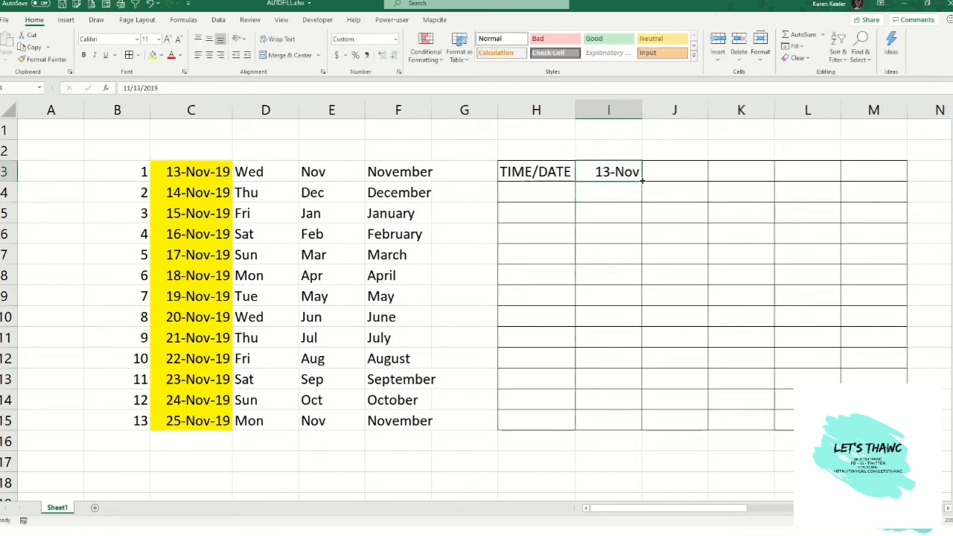
pyautogui.moveTo(641, 181); pyautogui.dragTo(899, 179)
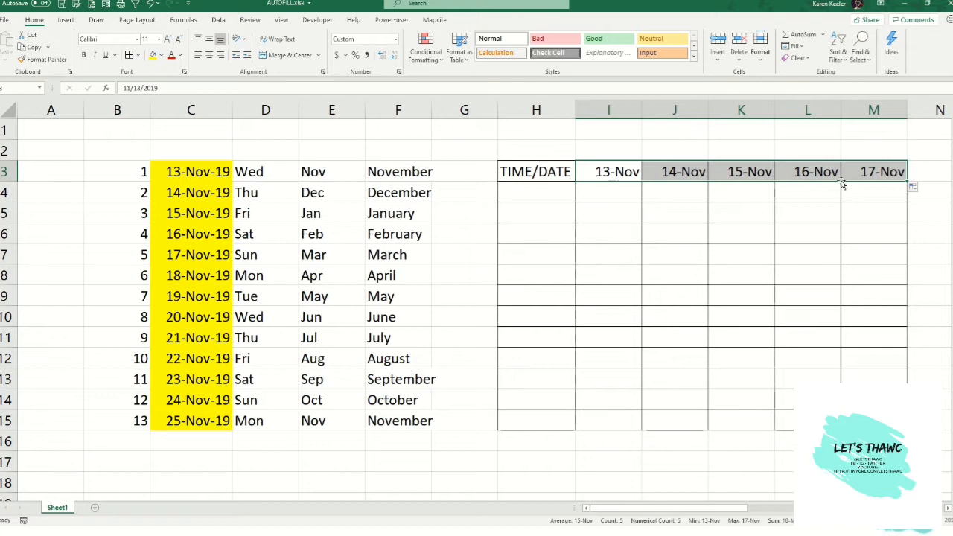
# - Enter Wed in I2 above the dates and AutoFill it across to M2
pyautogui.click(602, 149)
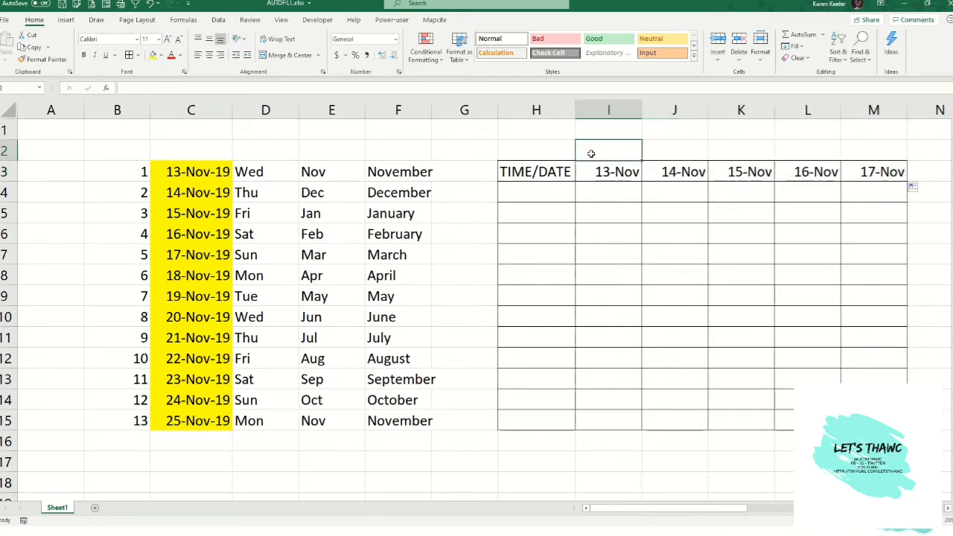
pyautogui.write('wed')
pyautogui.press('Return')
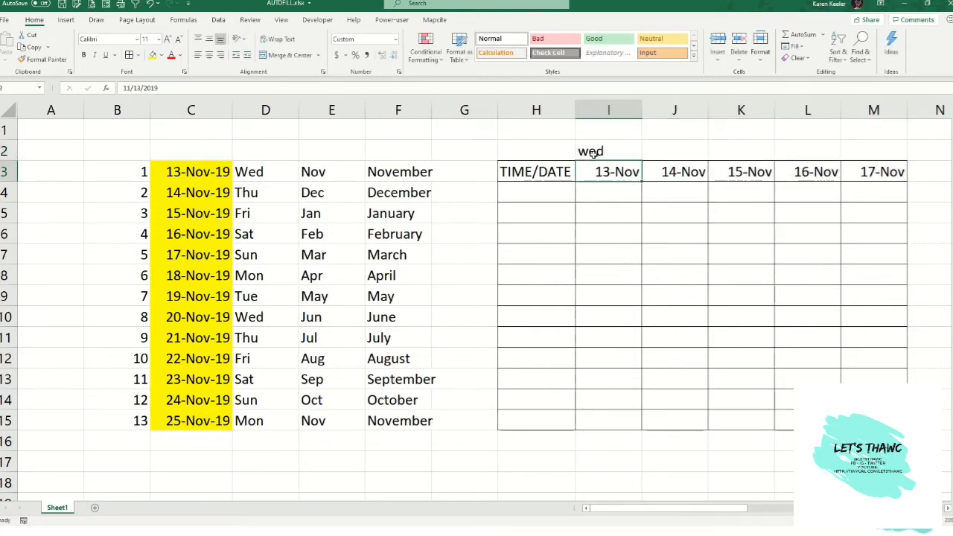
pyautogui.click(592, 153)
pyautogui.write('Wed')
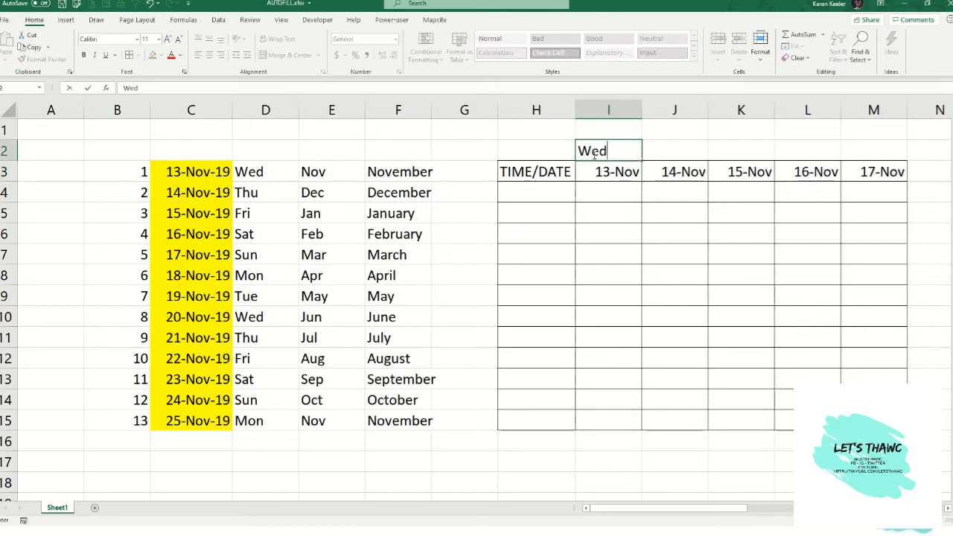
pyautogui.press('Return')
pyautogui.click(609, 152)
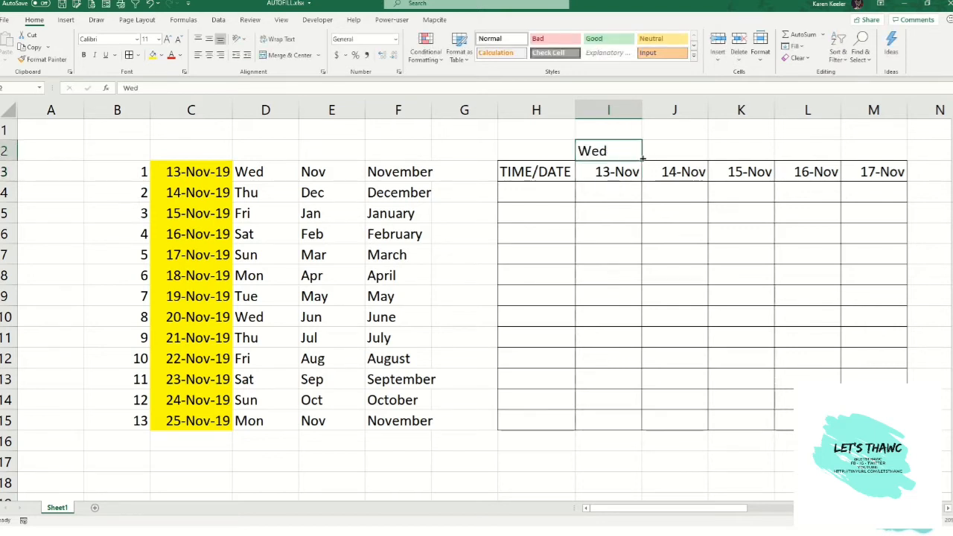
pyautogui.moveTo(855, 156); pyautogui.dragTo(856, 156)
# - Enter 8:00 am in H4 and AutoFill hourly times down to H15
pyautogui.click(534, 187)
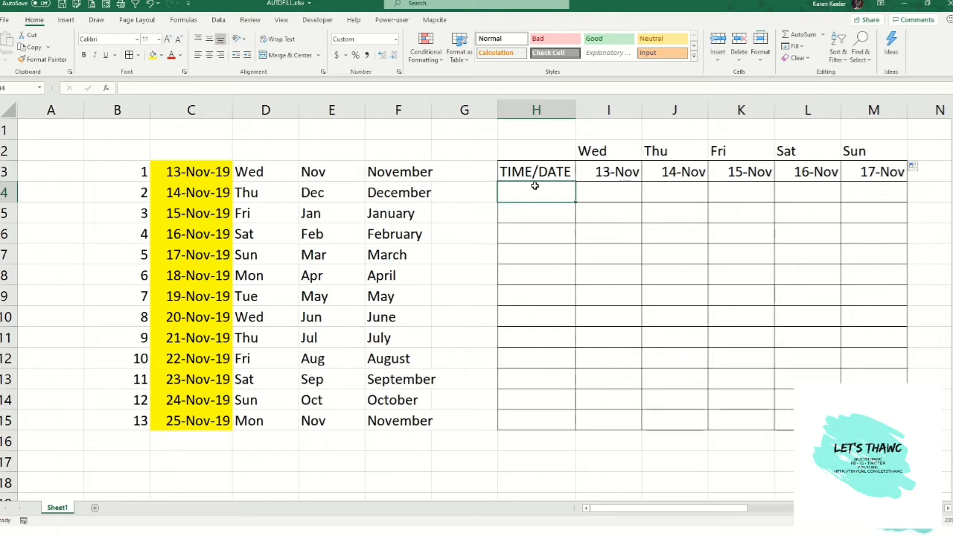
pyautogui.write('8:00 am')
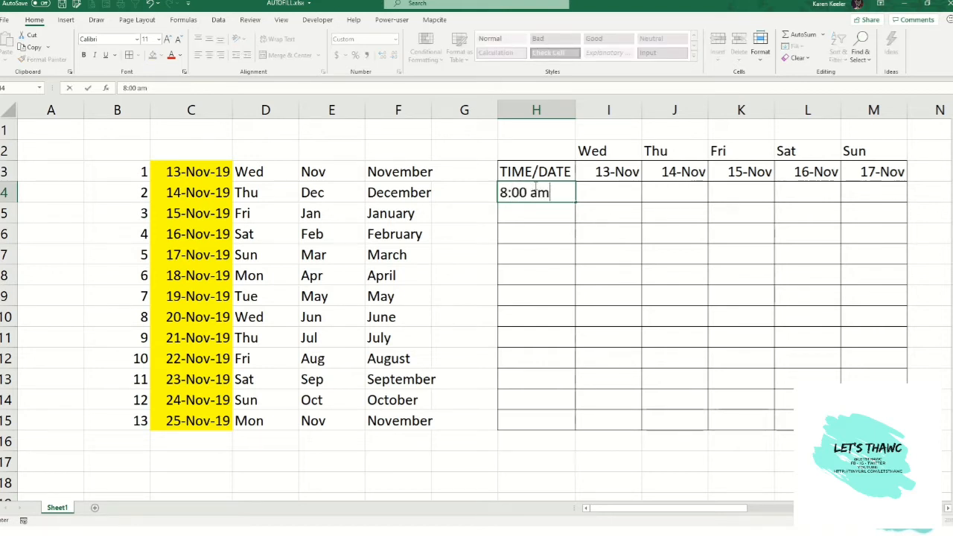
pyautogui.press('Return')
pyautogui.click(540, 192)
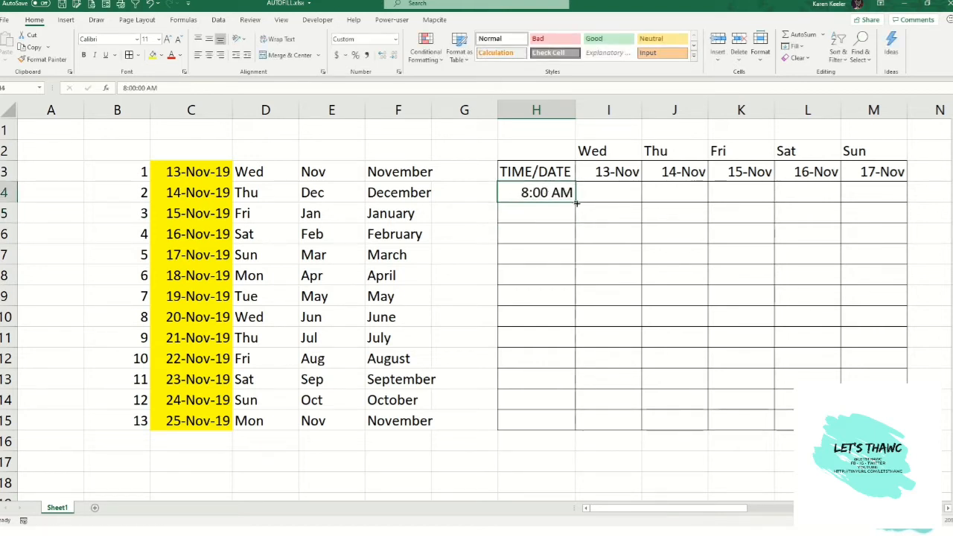
pyautogui.moveTo(576, 202); pyautogui.dragTo(573, 431)
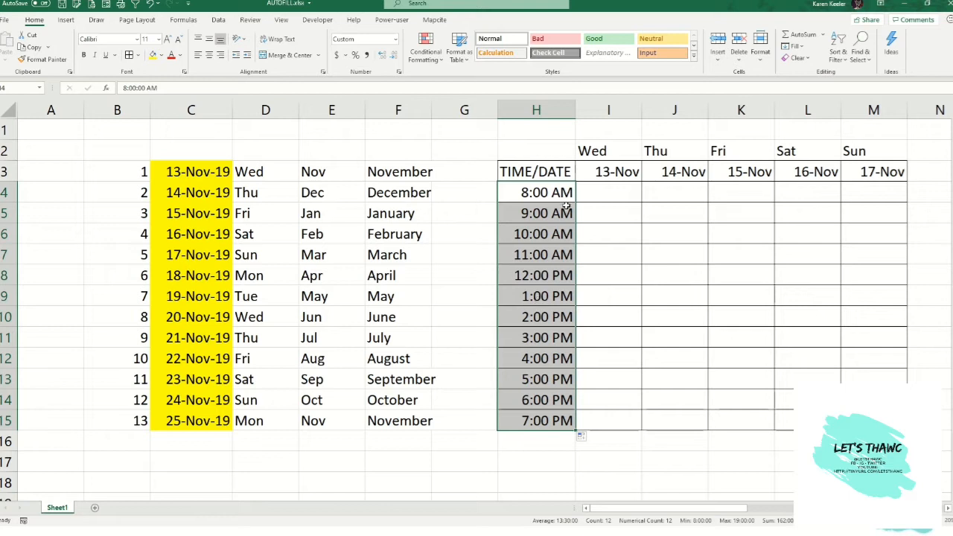
# - Enter 8:15 am in H5, select H4:H5, and AutoFill 15-minute steps down the TIME/DATE column
pyautogui.click(533, 214)
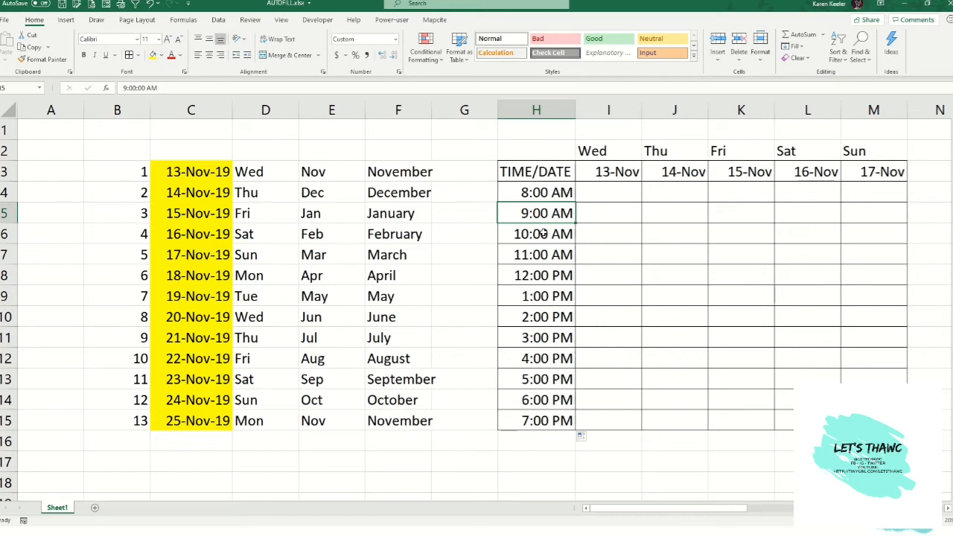
pyautogui.write('8:15 a')
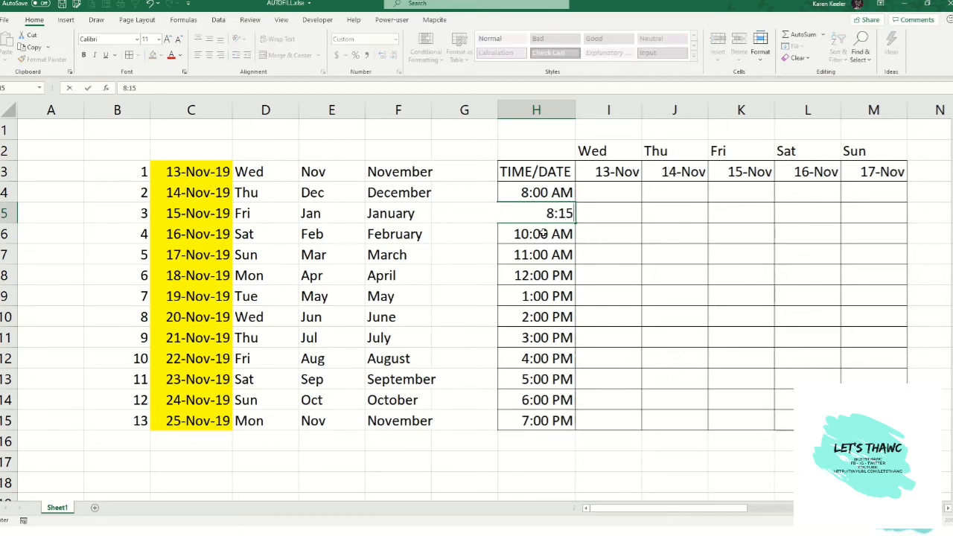
pyautogui.press('Return')
pyautogui.press('Up')
pyautogui.press('Up')
pyautogui.hotkey('shift', 'Down')
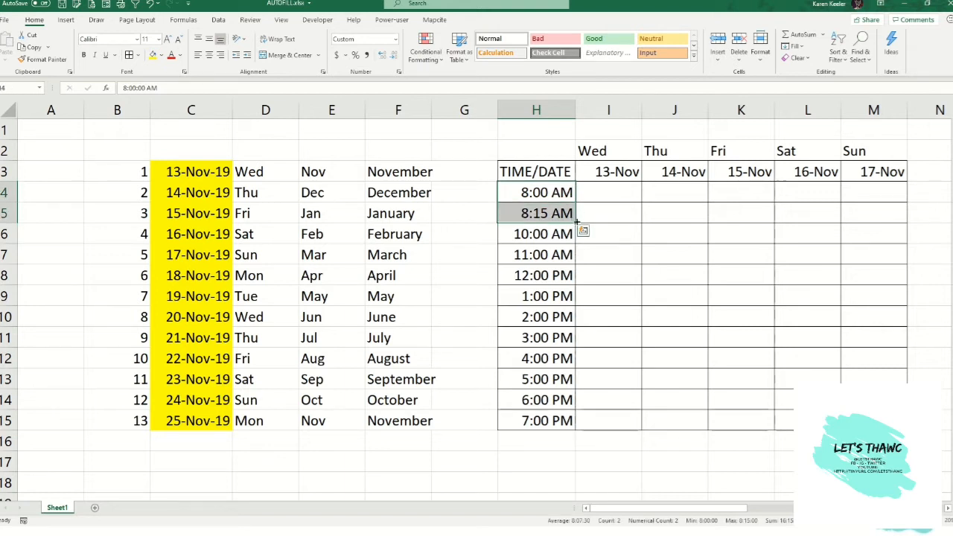
pyautogui.moveTo(574, 224); pyautogui.dragTo(571, 421)
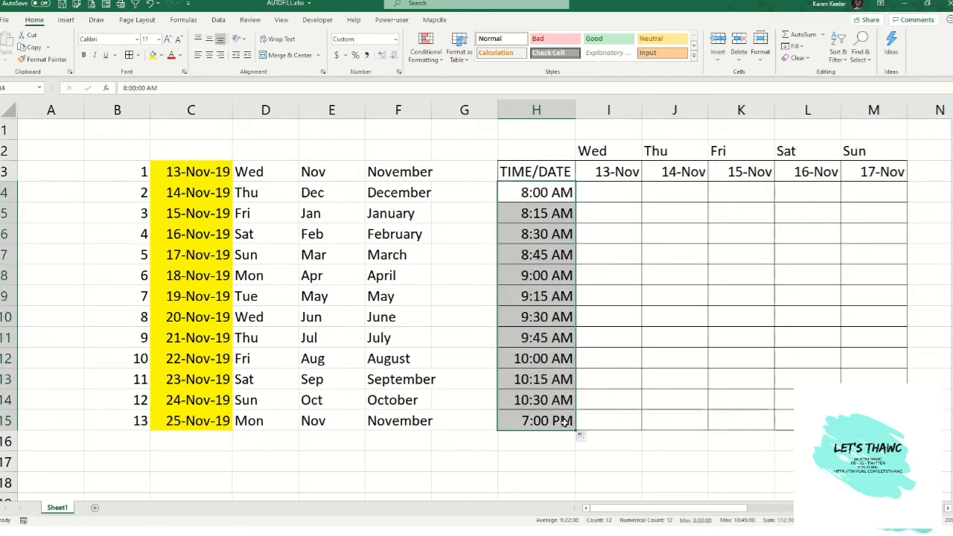
# - Move across the worksheet to examine the lists in columns R to X
pyautogui.click(543, 213)
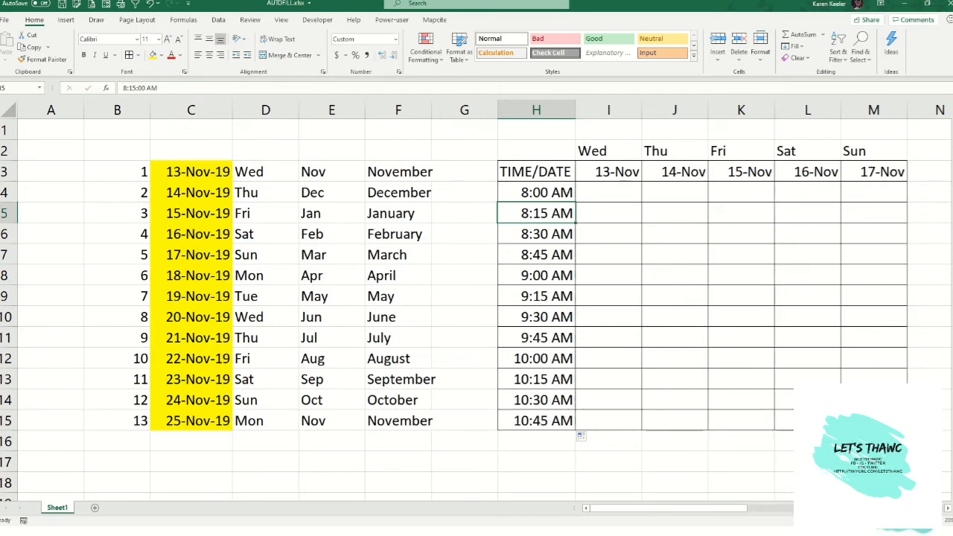
pyautogui.press('Right')
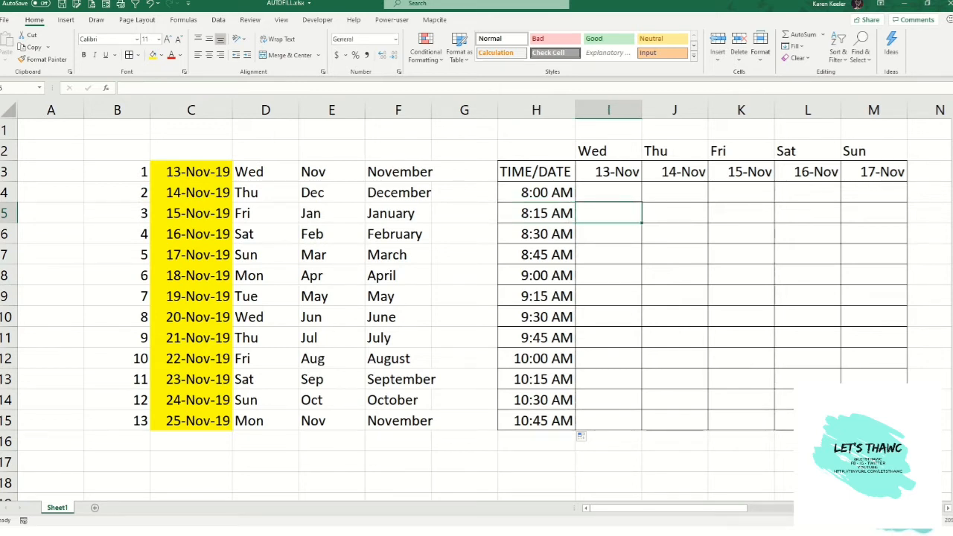
pyautogui.press('Up')
pyautogui.press('Up')
pyautogui.hotkey('ctrl', 'Right')
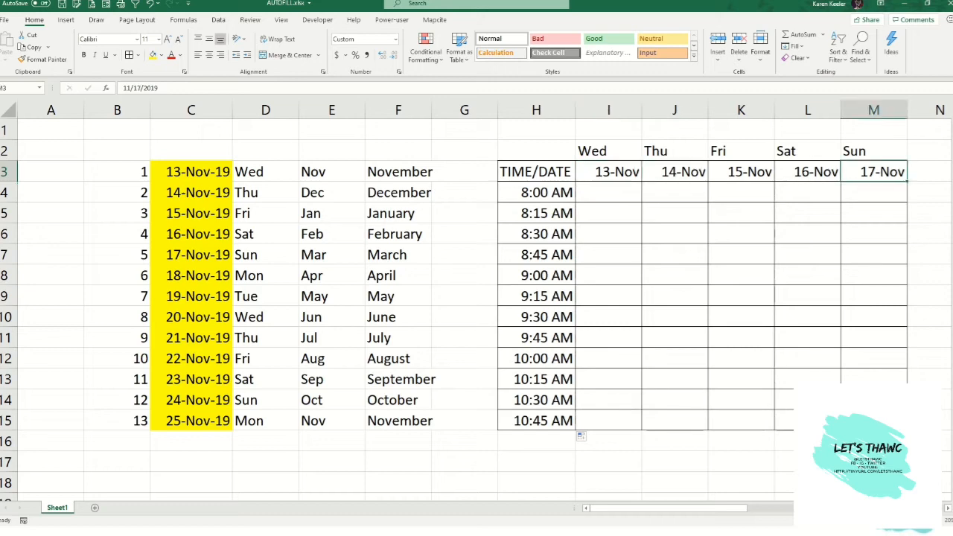
pyautogui.press('Right')
pyautogui.press('Right')
pyautogui.press('Right')
pyautogui.press('Right')
pyautogui.press('Right')
pyautogui.press('Right')
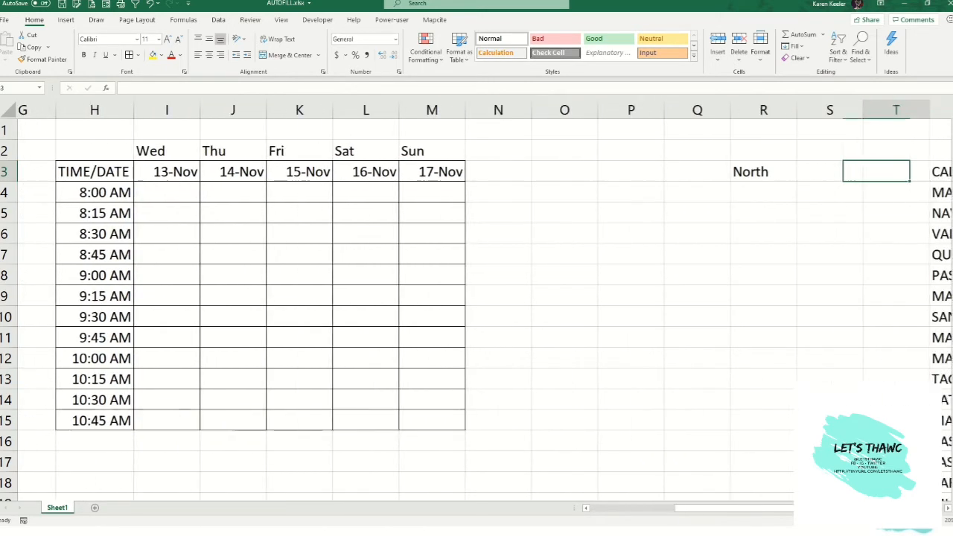
pyautogui.press('Right')
pyautogui.press('Right')
pyautogui.press('Left')
pyautogui.press('Left')
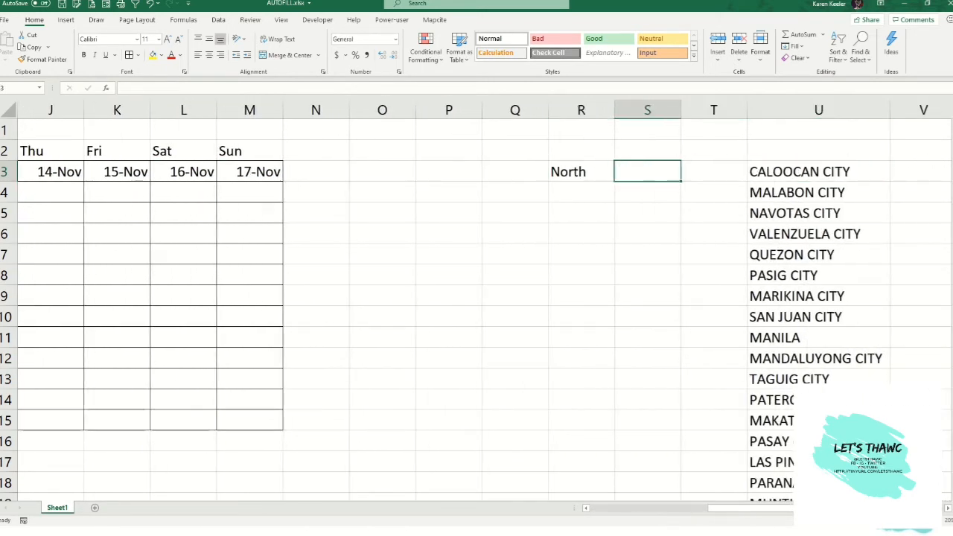
pyautogui.press('Right')
pyautogui.press('Right')
pyautogui.press('Right')
pyautogui.press('Right')
pyautogui.press('Right')
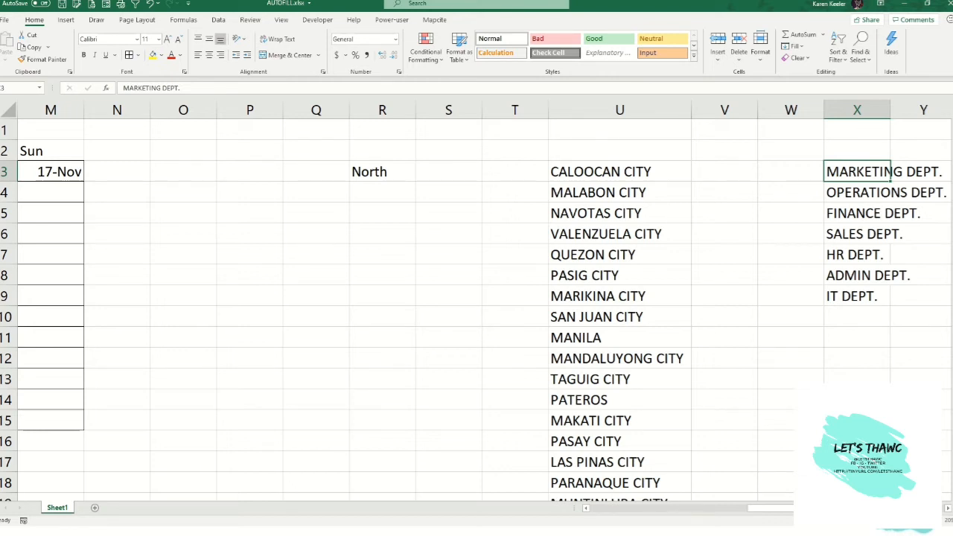
pyautogui.press('Left')
pyautogui.press('Left')
pyautogui.press('Left')
pyautogui.press('Left')
pyautogui.press('Left')
pyautogui.press('Left')
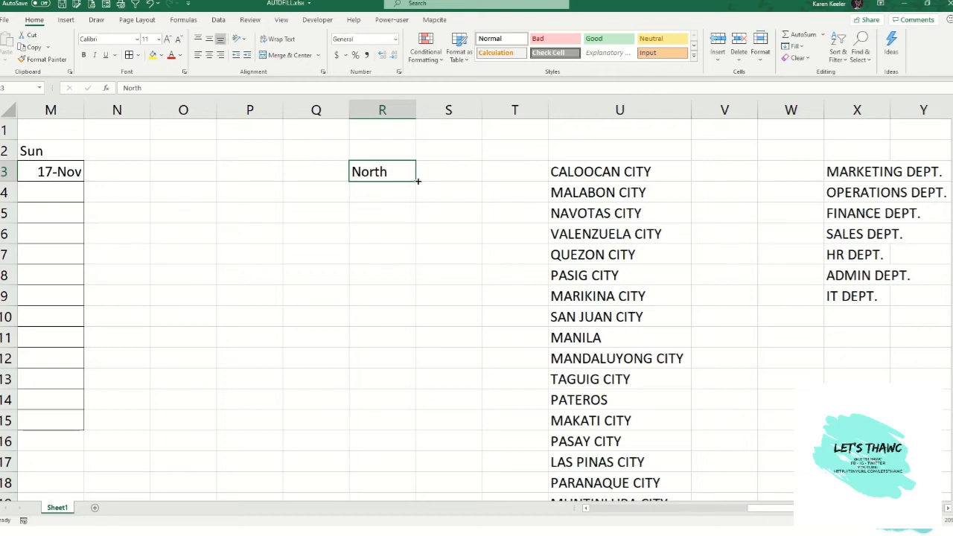
# - AutoFill North from R3 down to R8 and open the Auto Fill Options menu to view its choices
pyautogui.moveTo(418, 181); pyautogui.dragTo(417, 287)
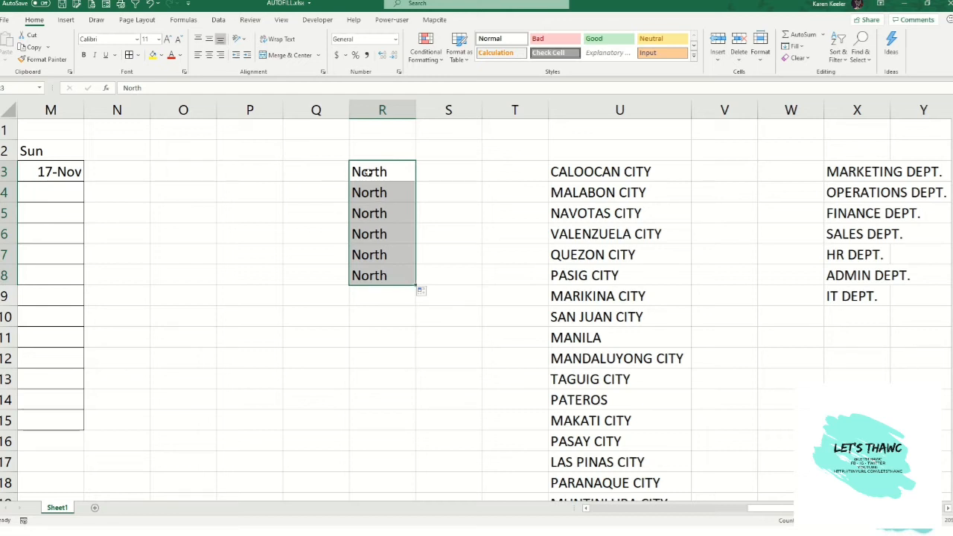
pyautogui.click(421, 291)
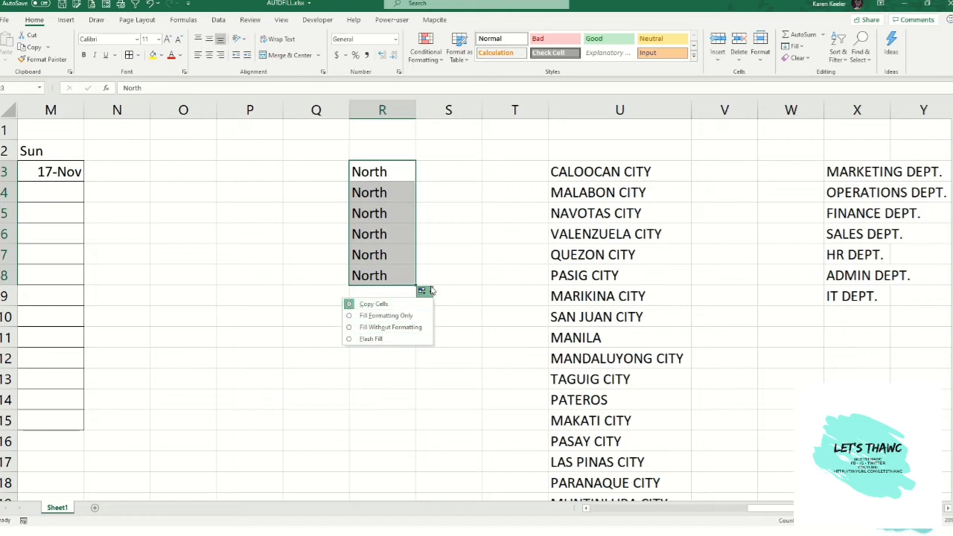
pyautogui.click(380, 215)
pyautogui.click(379, 215)
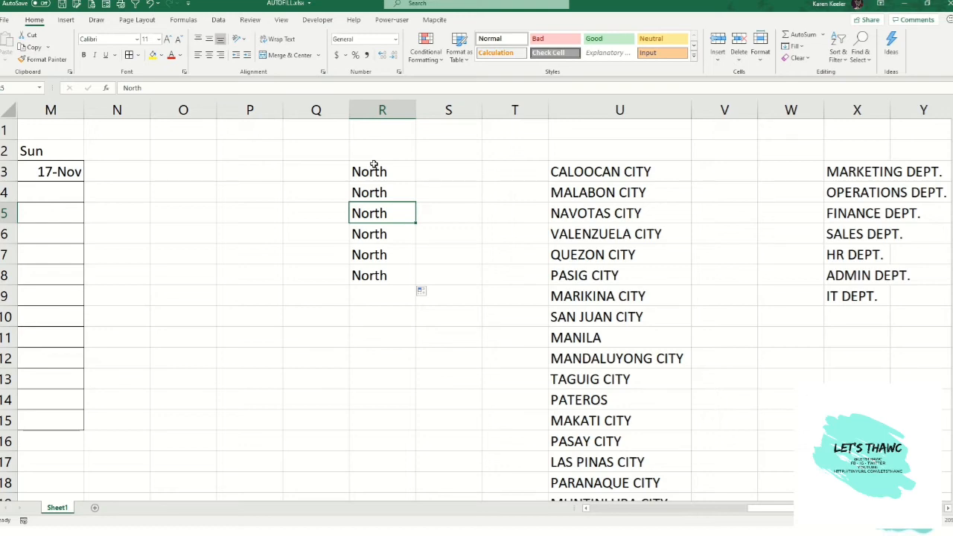
# - Open the Custom Lists dialog from Excel's advanced options and review the existing custom lists
pyautogui.click(6, 20)
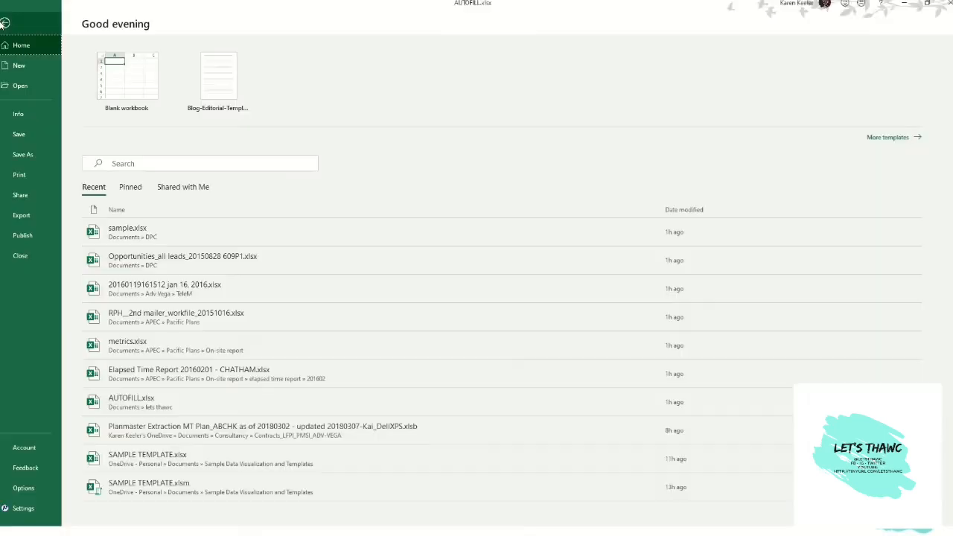
pyautogui.click(29, 491)
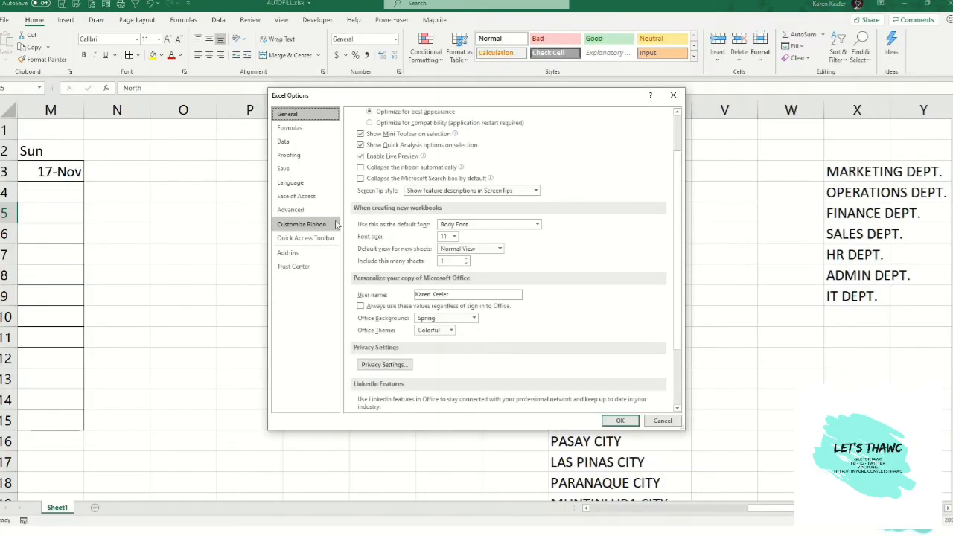
pyautogui.click(306, 211)
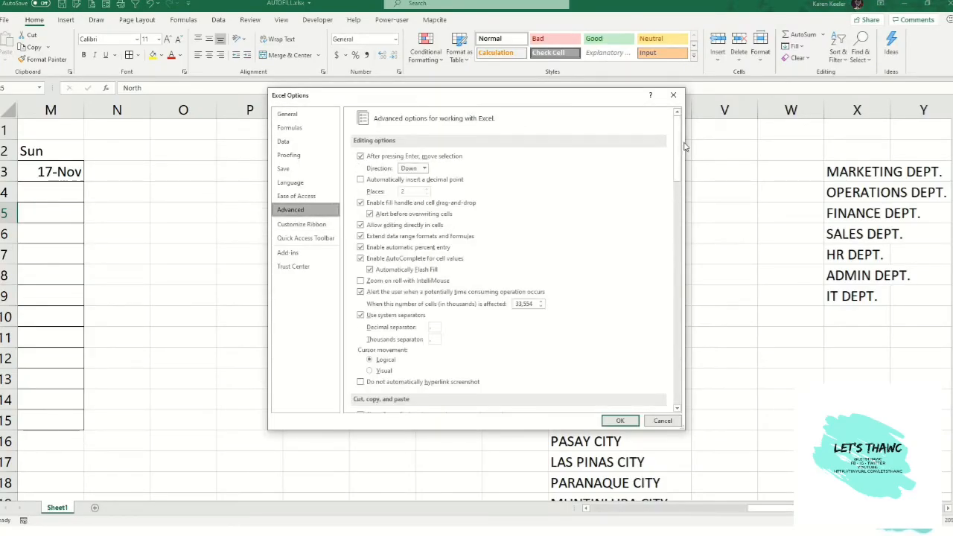
pyautogui.moveTo(679, 149); pyautogui.dragTo(680, 361)
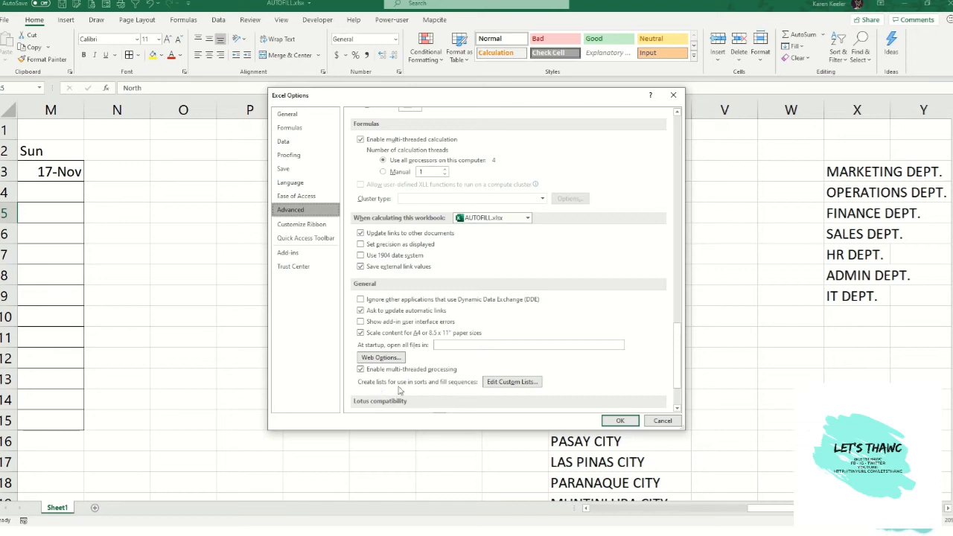
pyautogui.click(503, 384)
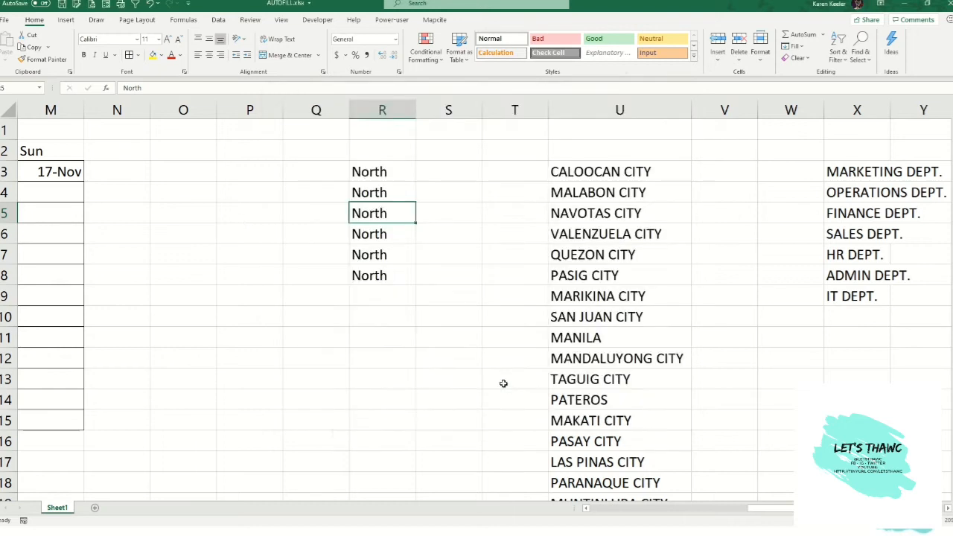
pyautogui.moveTo(631, 220); pyautogui.dragTo(309, 259)
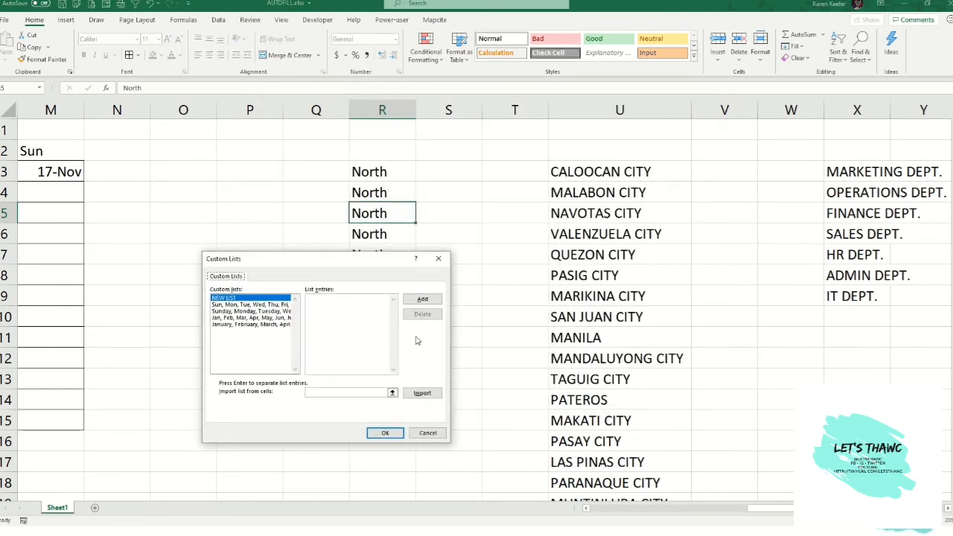
pyautogui.click(239, 305)
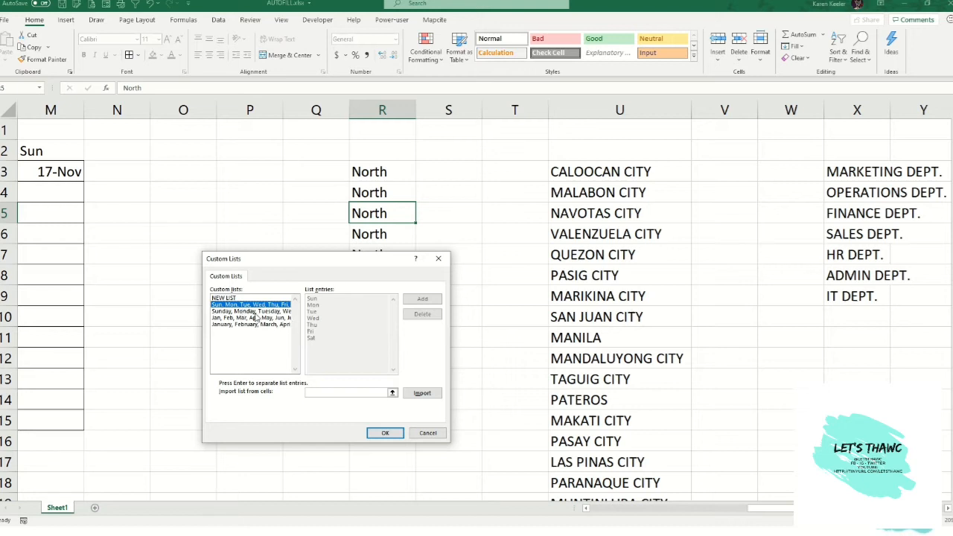
pyautogui.click(256, 312)
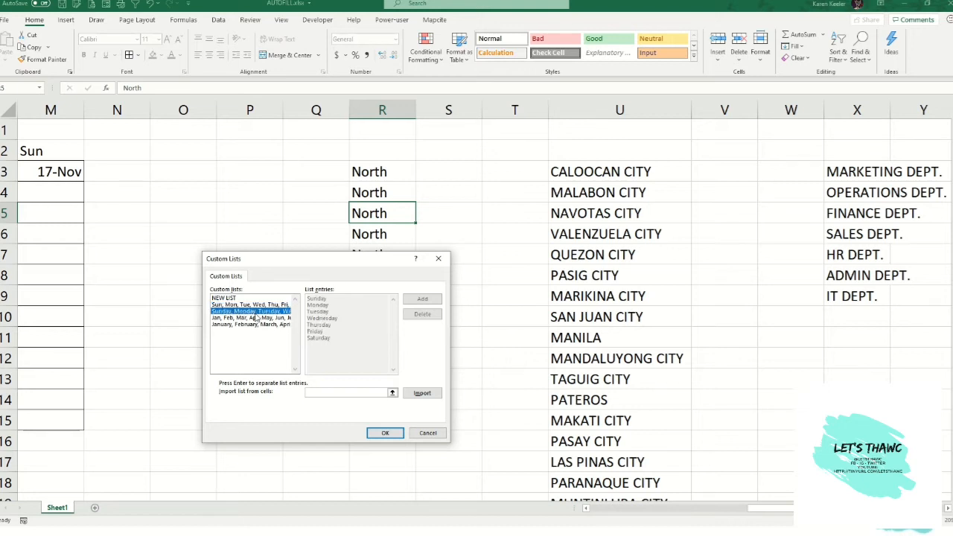
pyautogui.click(231, 318)
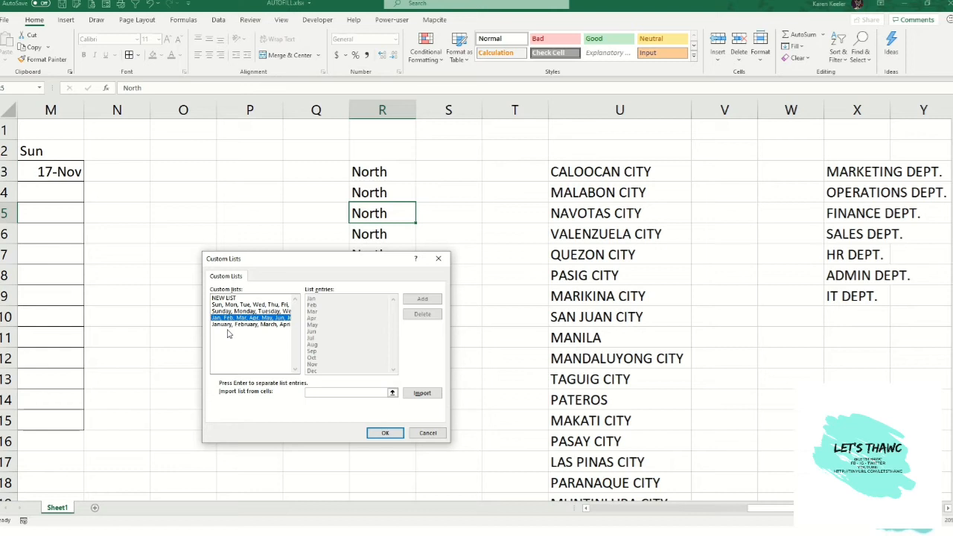
pyautogui.click(254, 305)
pyautogui.click(252, 319)
pyautogui.click(252, 324)
pyautogui.click(252, 304)
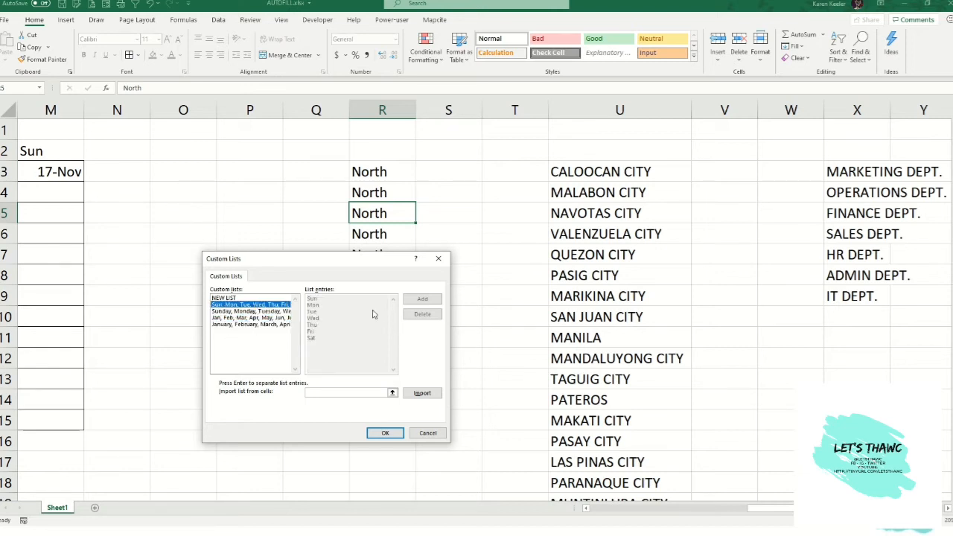
# - Create a new custom list with the entries North, South, East, West and confirm both dialogs
pyautogui.click(226, 298)
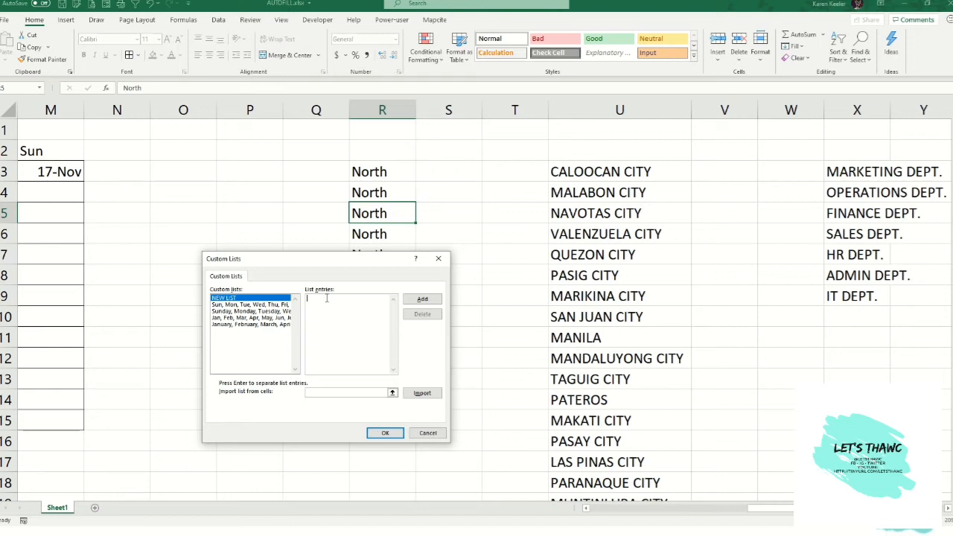
pyautogui.write('th')
pyautogui.press('BackSpace')
pyautogui.write('orth')
pyautogui.click(383, 435)
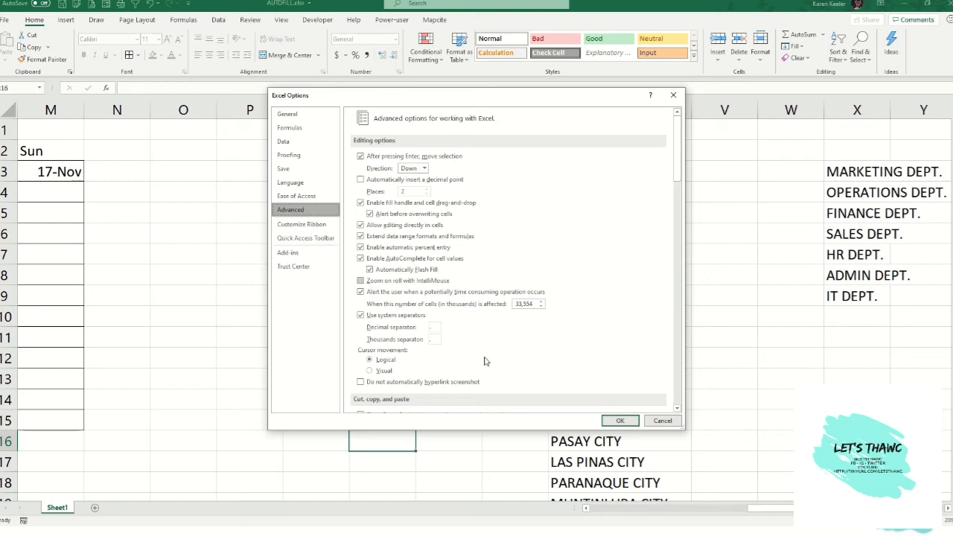
pyautogui.click(617, 420)
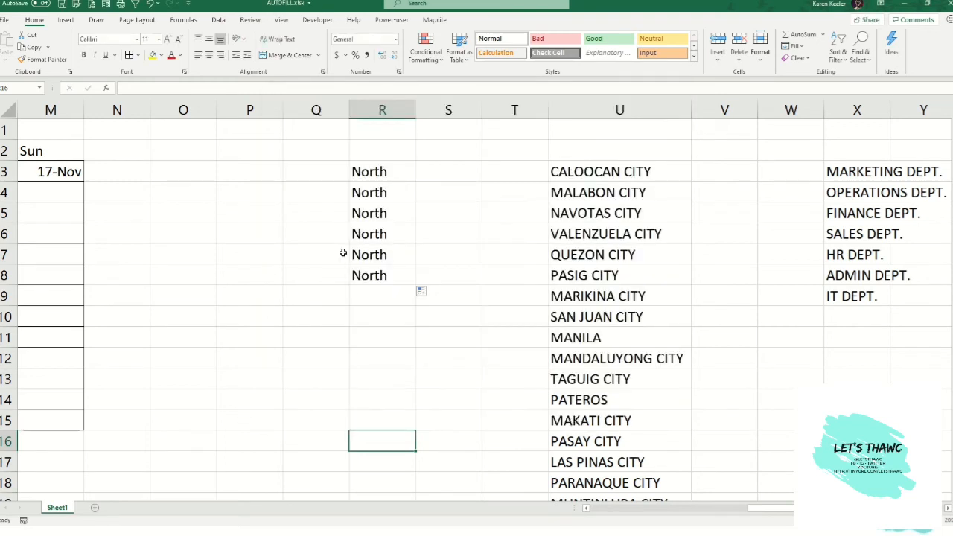
# - AutoFill North from R3 down to R13 to repeat the North, South, East, West sequence
pyautogui.click(369, 173)
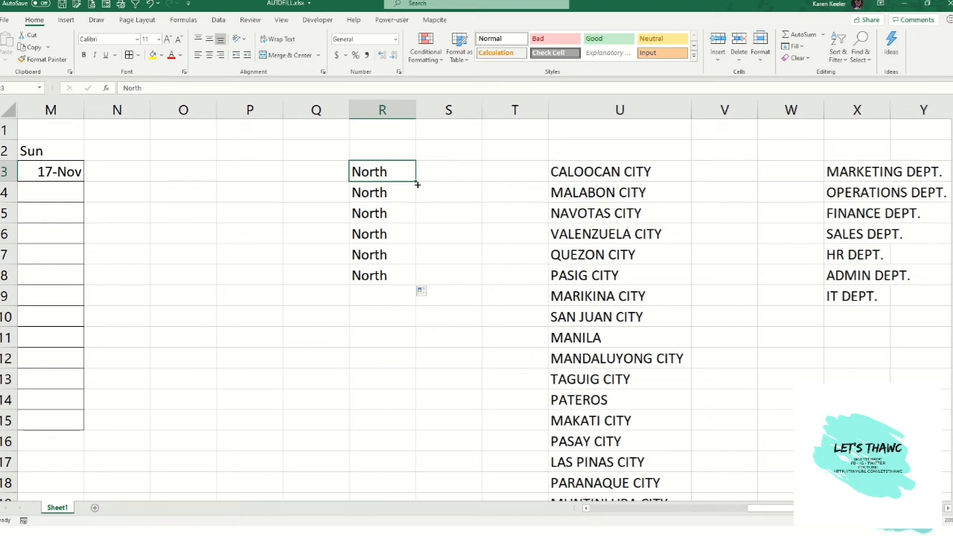
pyautogui.moveTo(409, 212); pyautogui.dragTo(406, 259)
pyautogui.click(402, 171)
pyautogui.moveTo(415, 183); pyautogui.dragTo(400, 390)
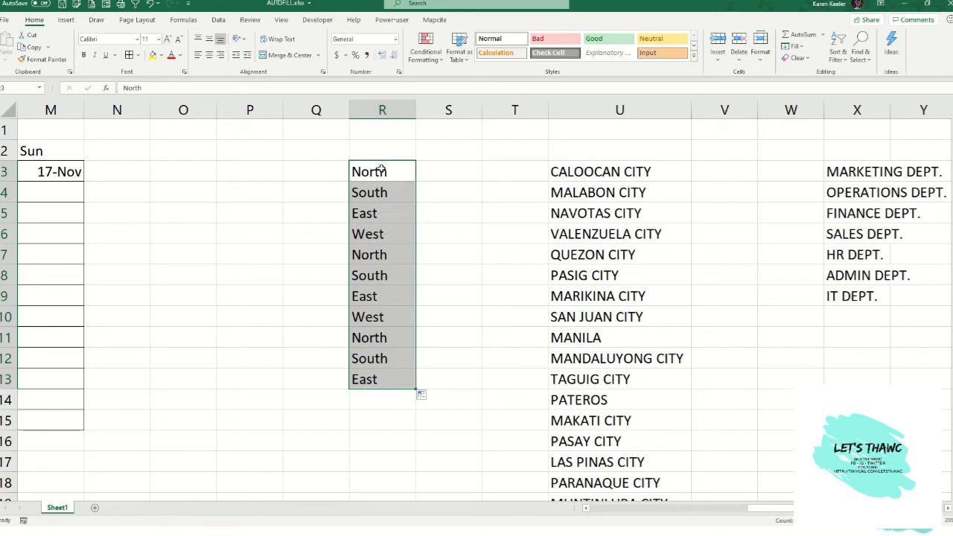
pyautogui.click(391, 250)
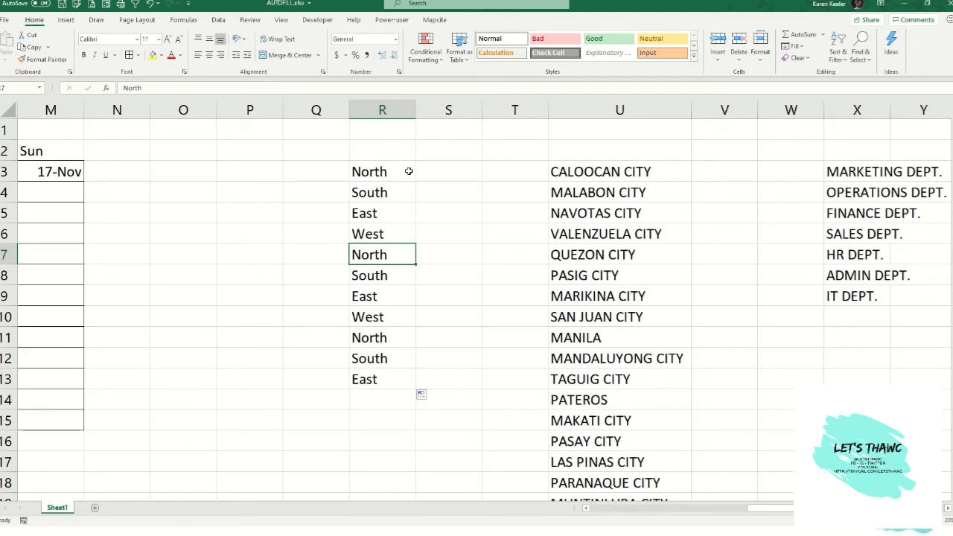
# - Select the first city name in U3 and open the Custom Lists dialog from Excel's advanced options
pyautogui.click(566, 172)
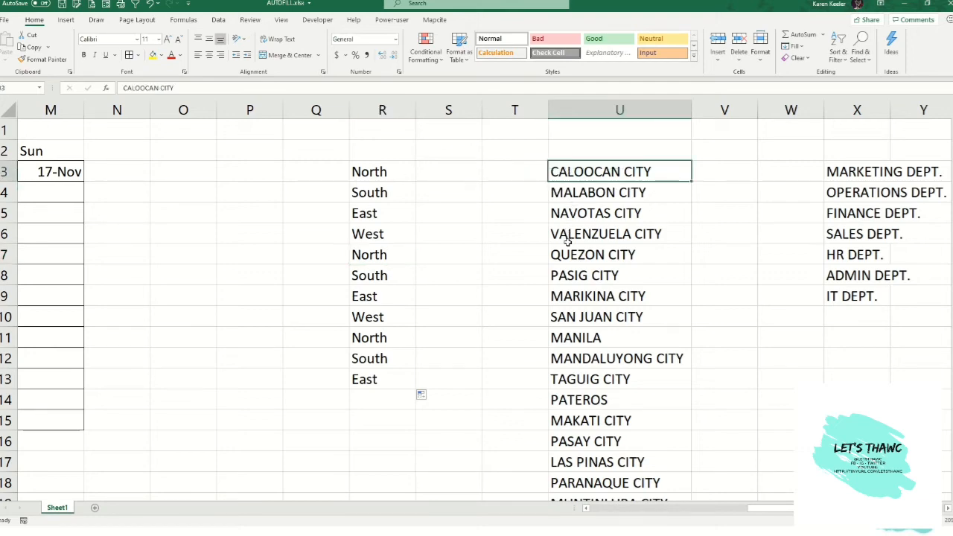
pyautogui.scroll(-4, 567, 245)
pyautogui.scroll(4, 567, 253)
pyautogui.click(4, 19)
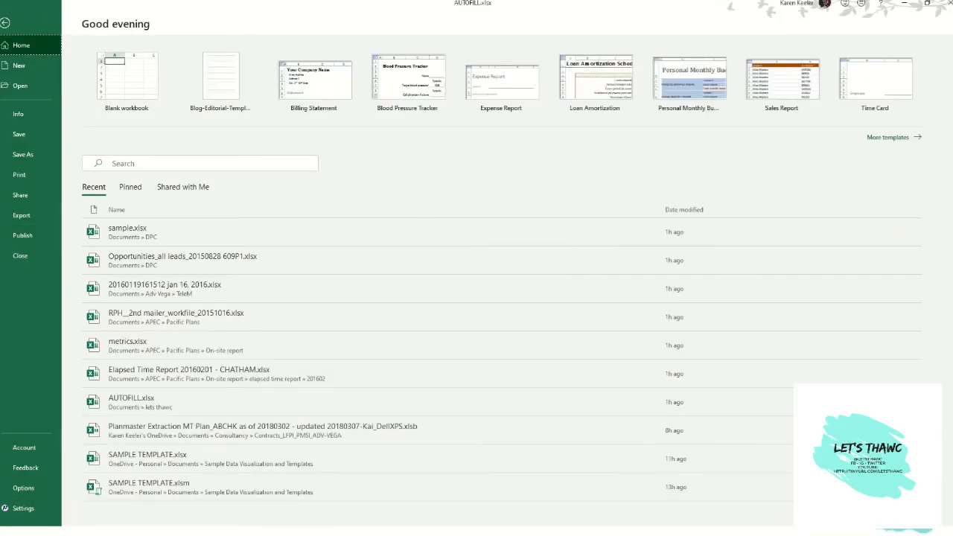
pyautogui.click(23, 487)
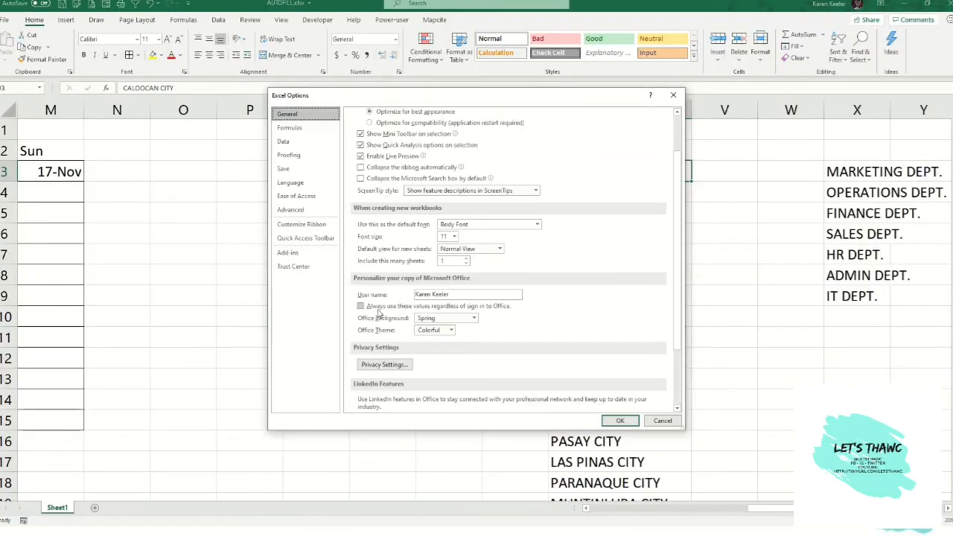
pyautogui.click(290, 211)
pyautogui.scroll(-15, 380, 287)
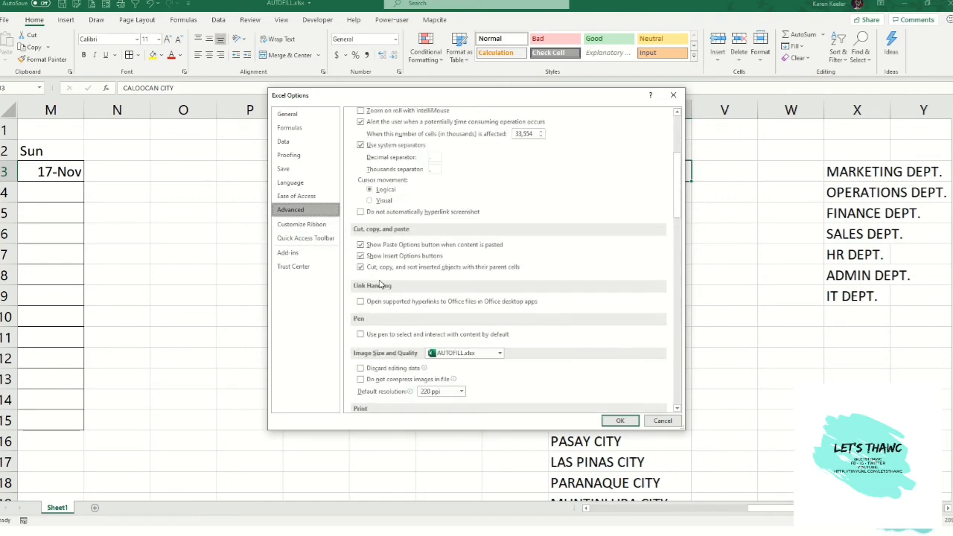
pyautogui.scroll(-5, 378, 289)
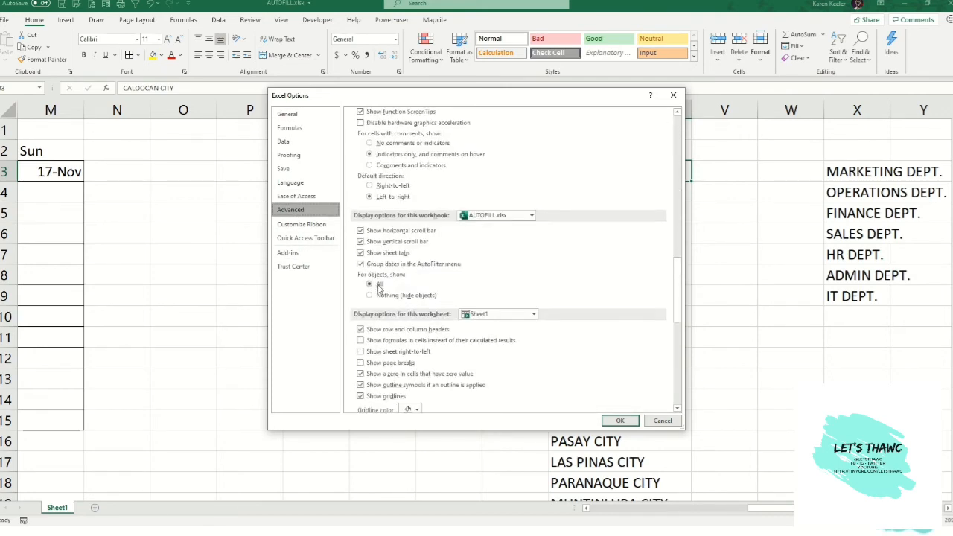
pyautogui.scroll(-15, 378, 288)
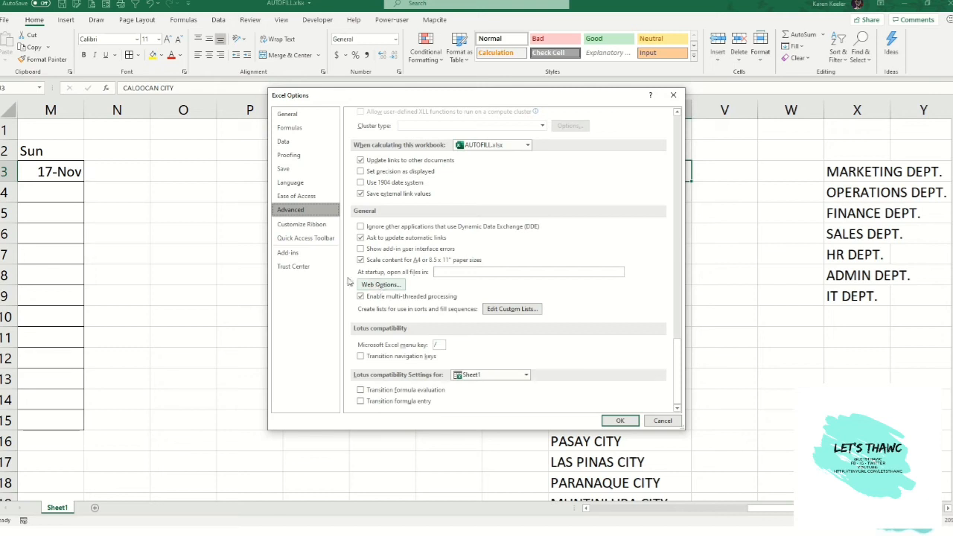
pyautogui.click(506, 309)
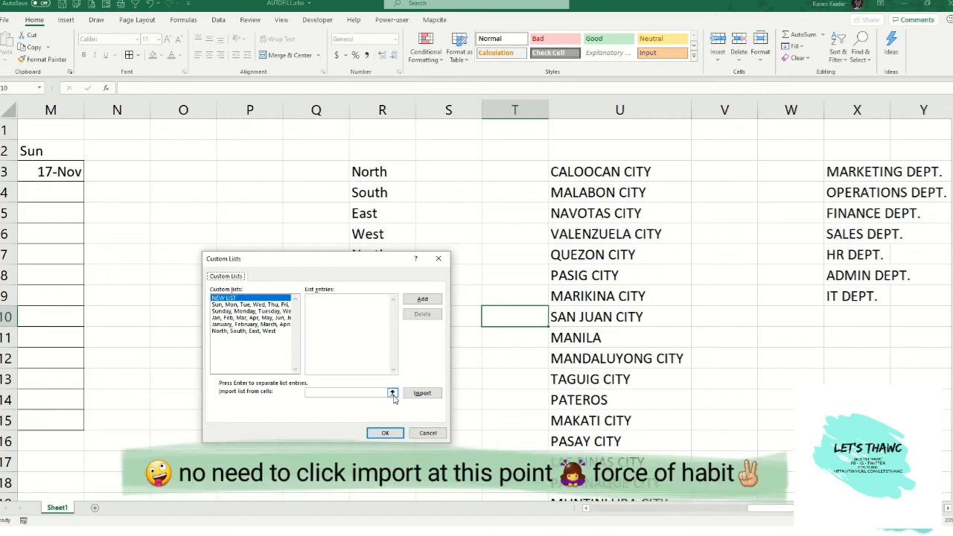
# - Import the city names in U3:U19 as a new custom list and confirm both dialogs
pyautogui.click(422, 395)
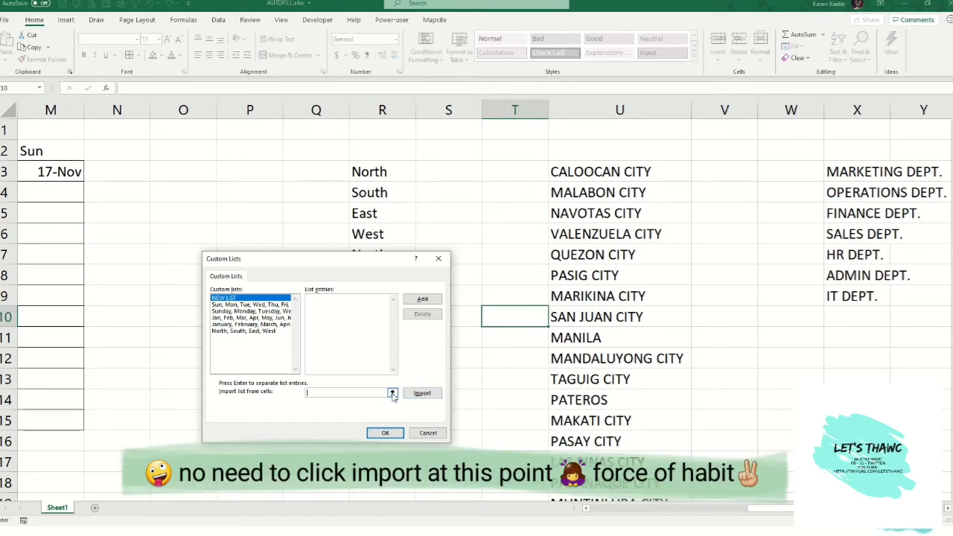
pyautogui.click(393, 393)
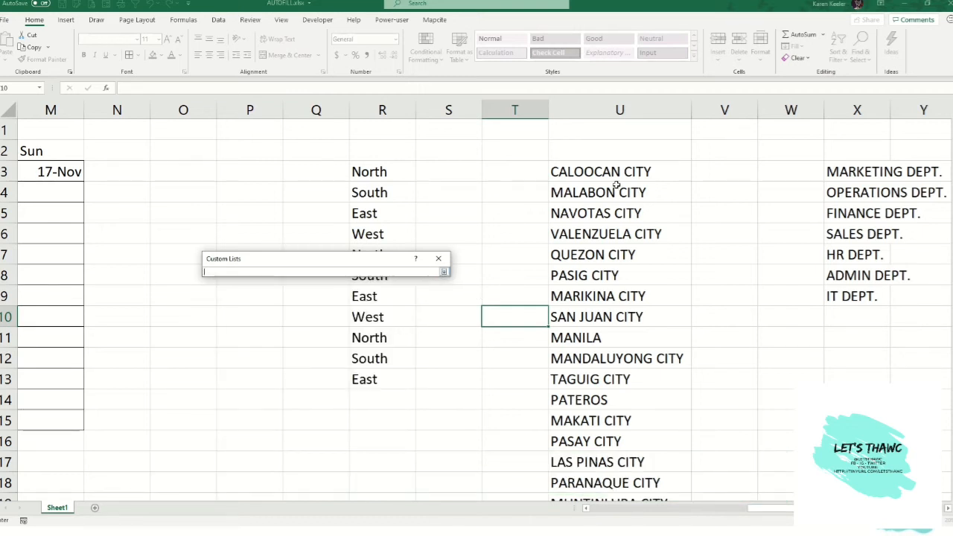
pyautogui.moveTo(604, 171); pyautogui.dragTo(584, 499)
pyautogui.scroll(2, 591, 190)
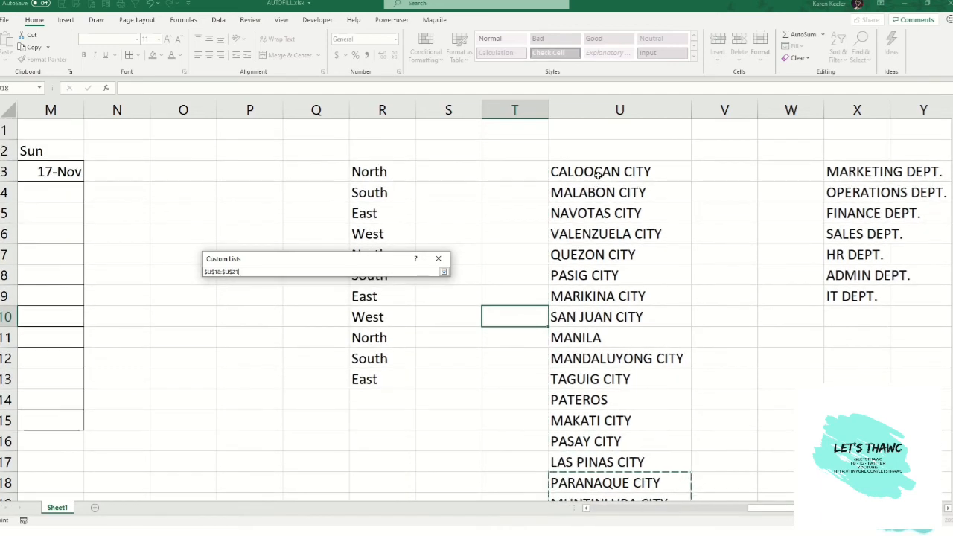
pyautogui.moveTo(600, 172); pyautogui.dragTo(600, 463)
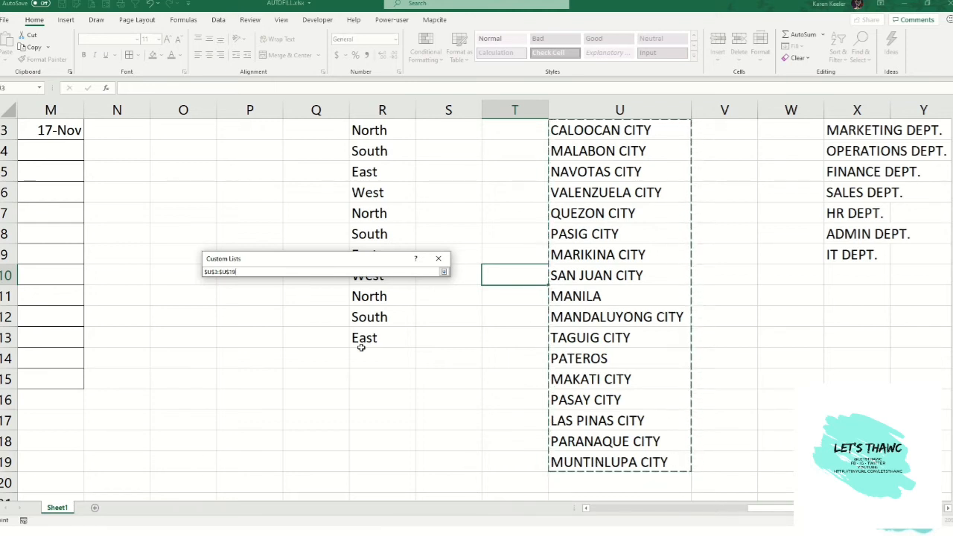
pyautogui.click(444, 273)
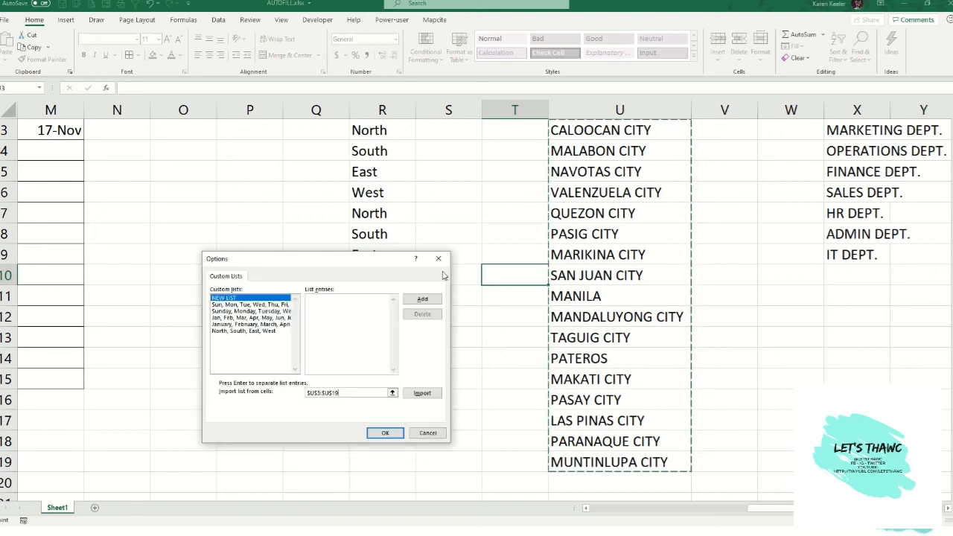
pyautogui.click(422, 393)
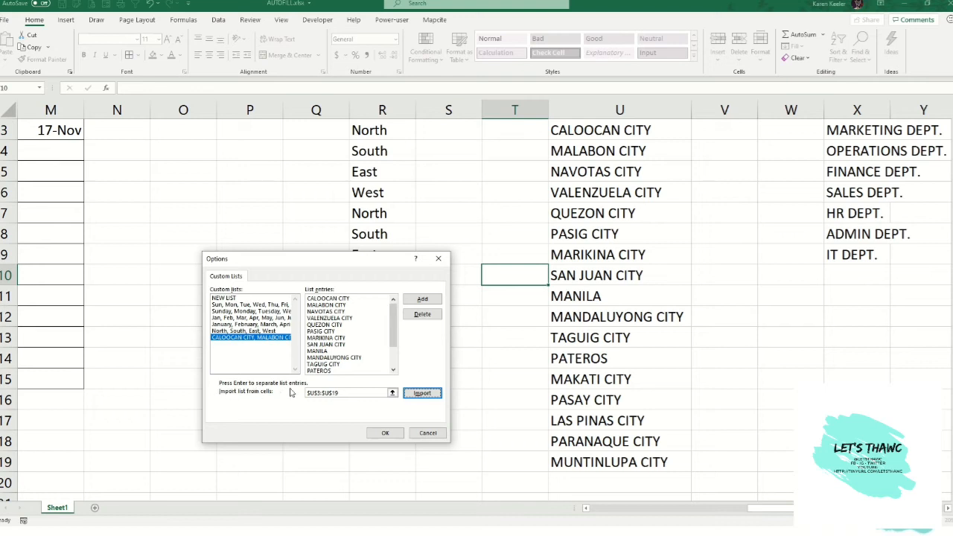
pyautogui.click(385, 433)
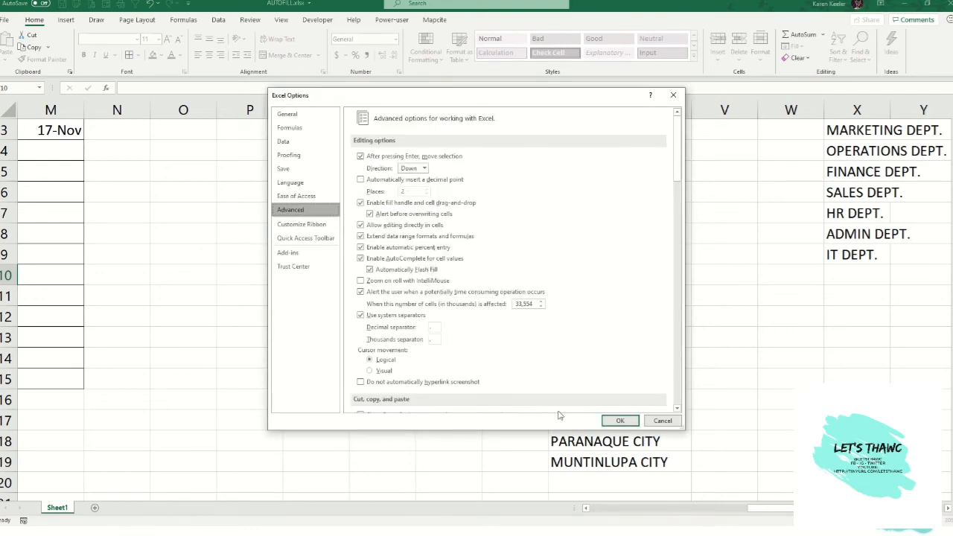
pyautogui.click(620, 421)
# - Enter Caloocan City in cell S3
pyautogui.scroll(1, 469, 224)
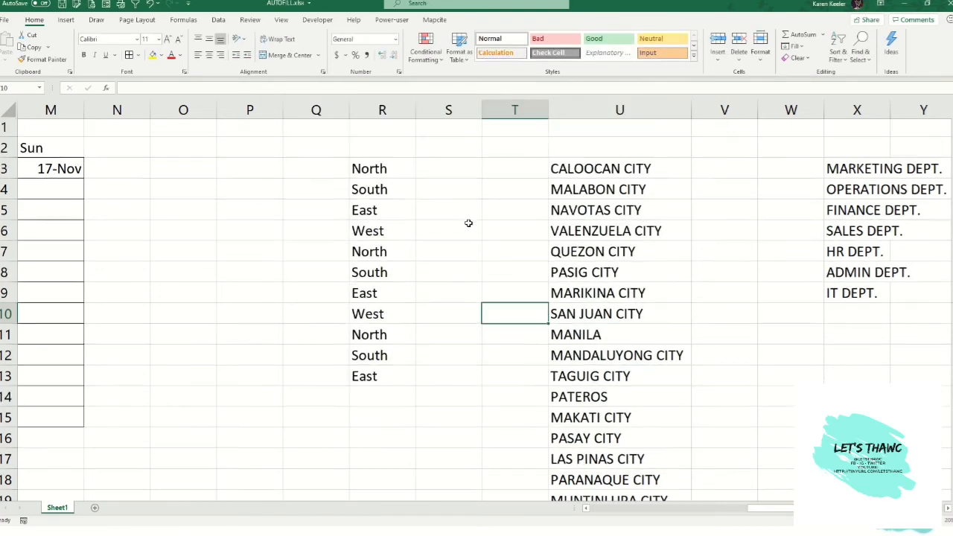
pyautogui.click(458, 171)
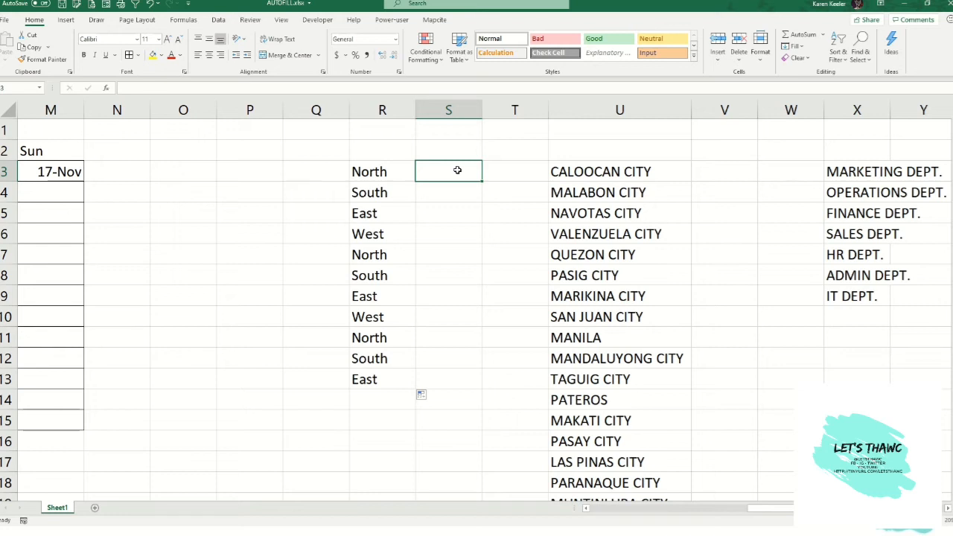
pyautogui.write('Calooc')
pyautogui.write('a')
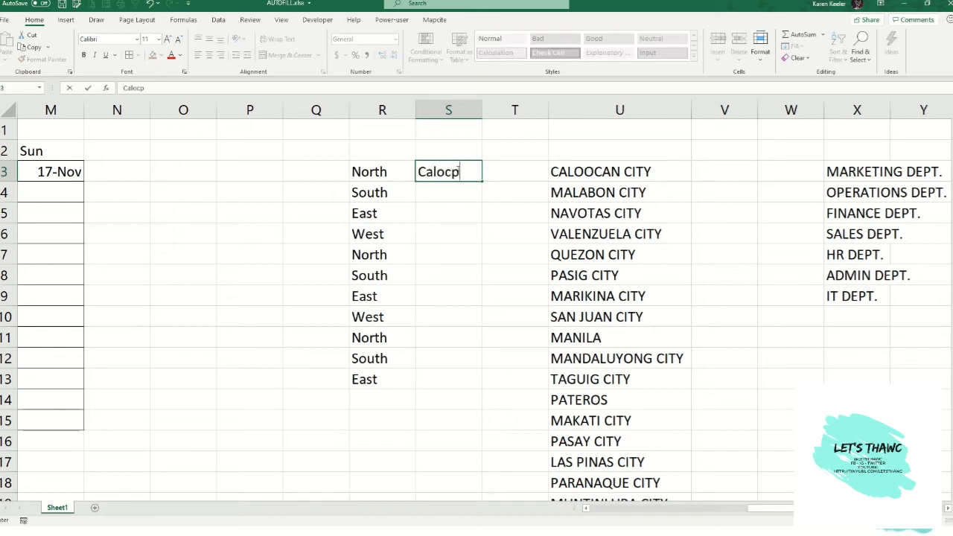
pyautogui.press('BackSpace')
pyautogui.press('BackSpace')
pyautogui.write('ocan City')
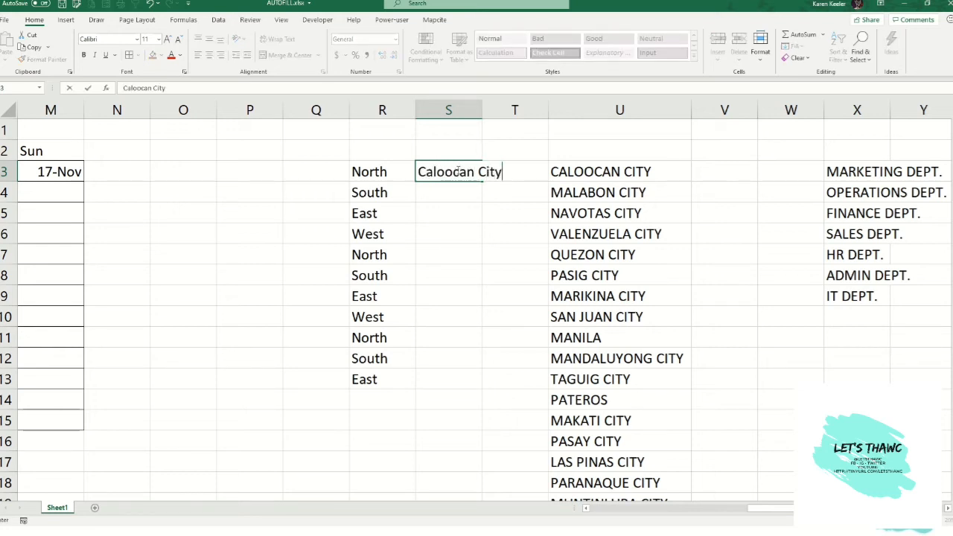
pyautogui.press('Return')
# - AutoFill Caloocan City from S3 down to S19 to produce the full city list
pyautogui.click(443, 177)
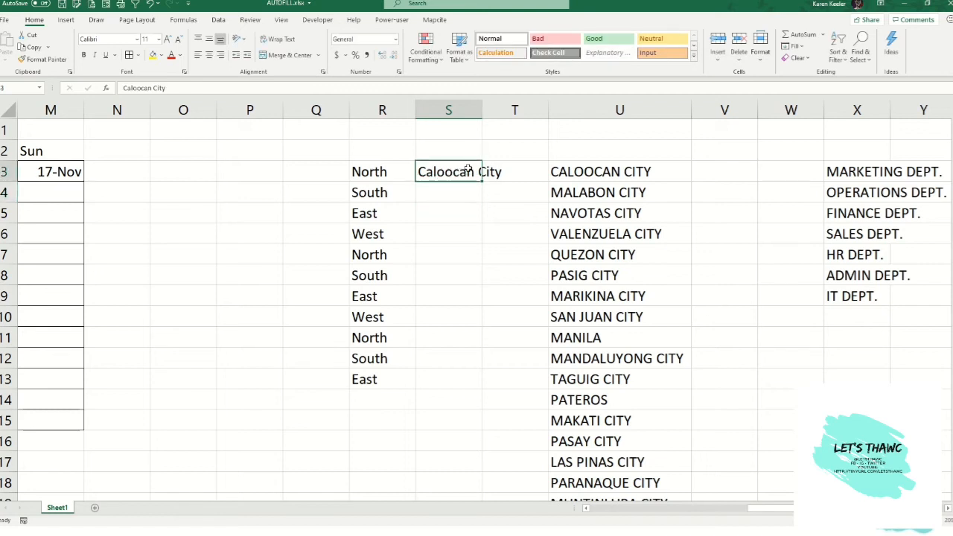
pyautogui.moveTo(481, 181); pyautogui.dragTo(446, 463)
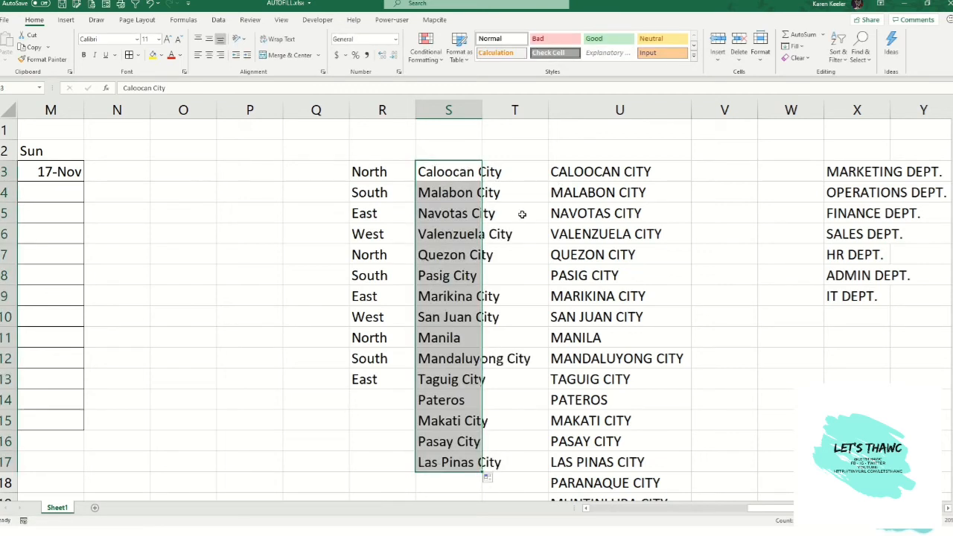
pyautogui.scroll(-3, 444, 384)
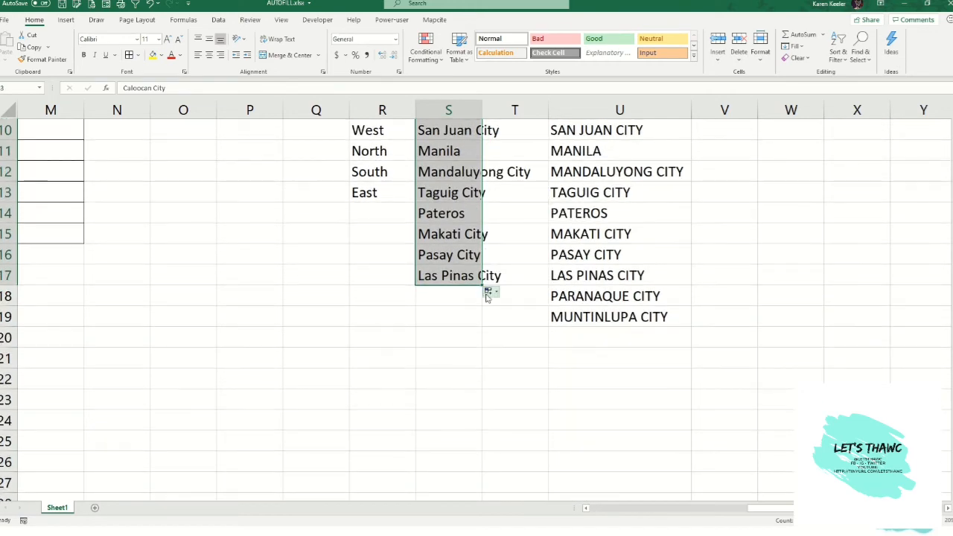
pyautogui.moveTo(482, 284); pyautogui.dragTo(481, 324)
pyautogui.scroll(1, 556, 447)
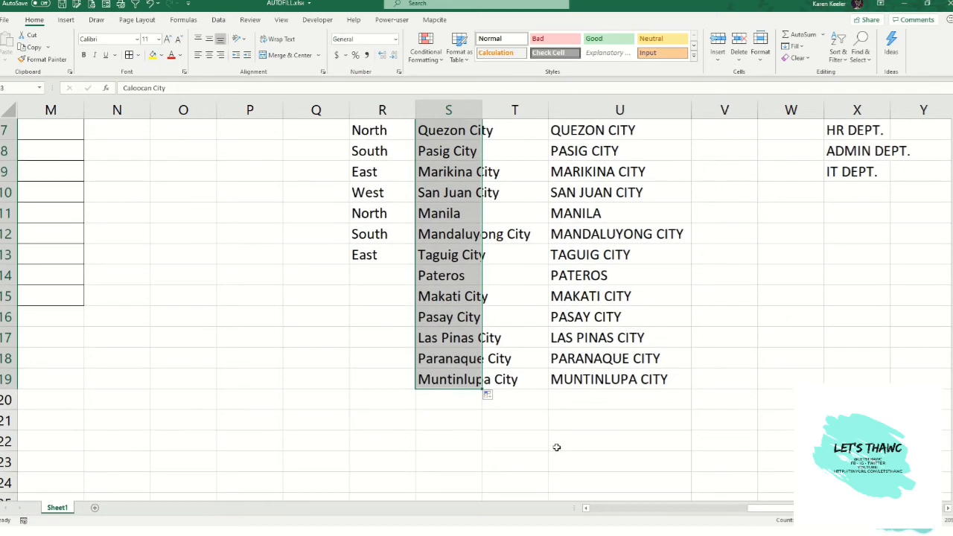
pyautogui.scroll(2, 556, 447)
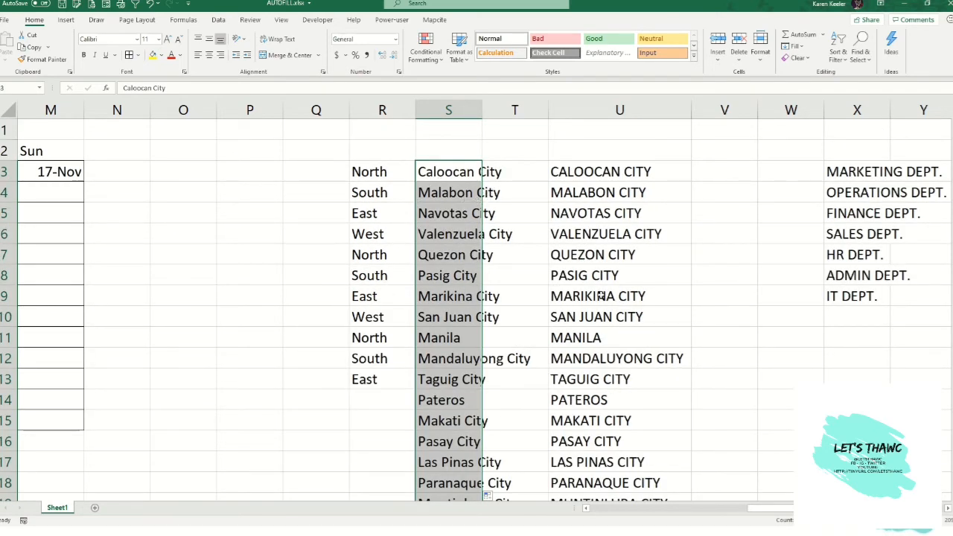
pyautogui.scroll(-2, 454, 307)
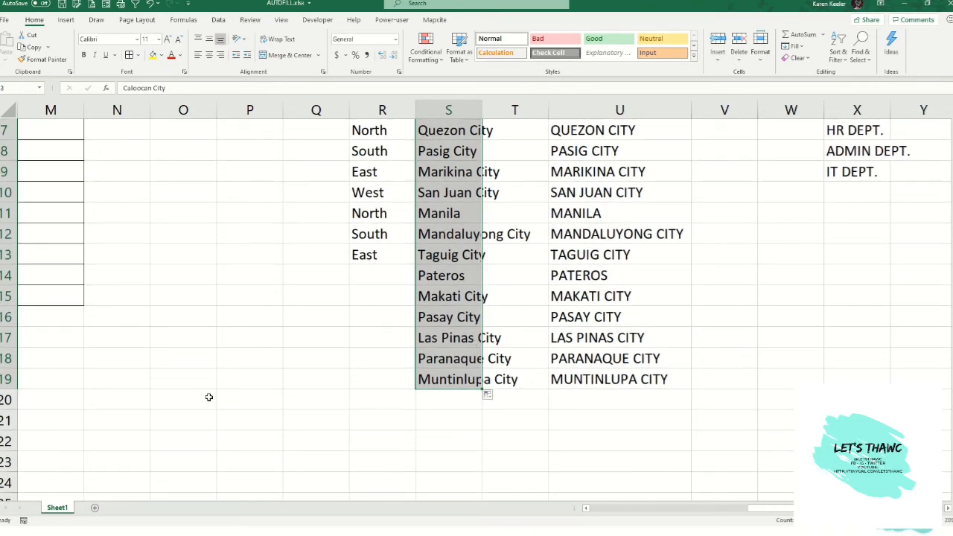
pyautogui.scroll(2, 208, 395)
pyautogui.scroll(-3, 209, 395)
# - Enter pateros in N23 and AutoFill it rightward to S23 to continue the city sequence
pyautogui.click(109, 392)
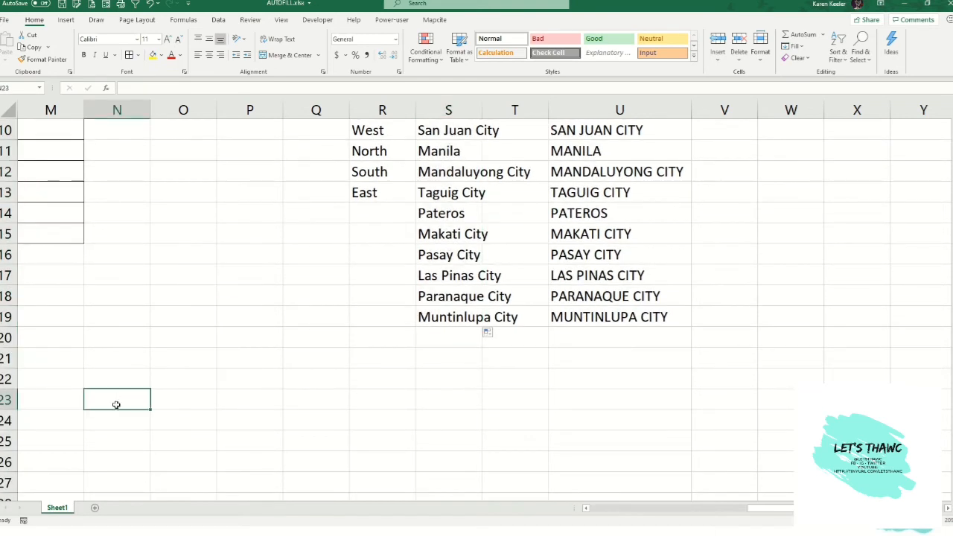
pyautogui.write('pate')
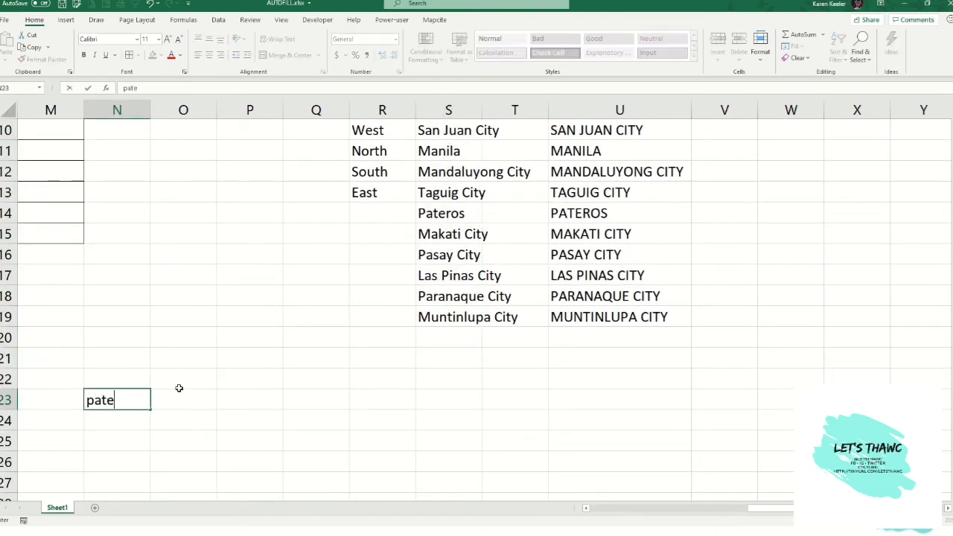
pyautogui.write('ros')
pyautogui.press('Return')
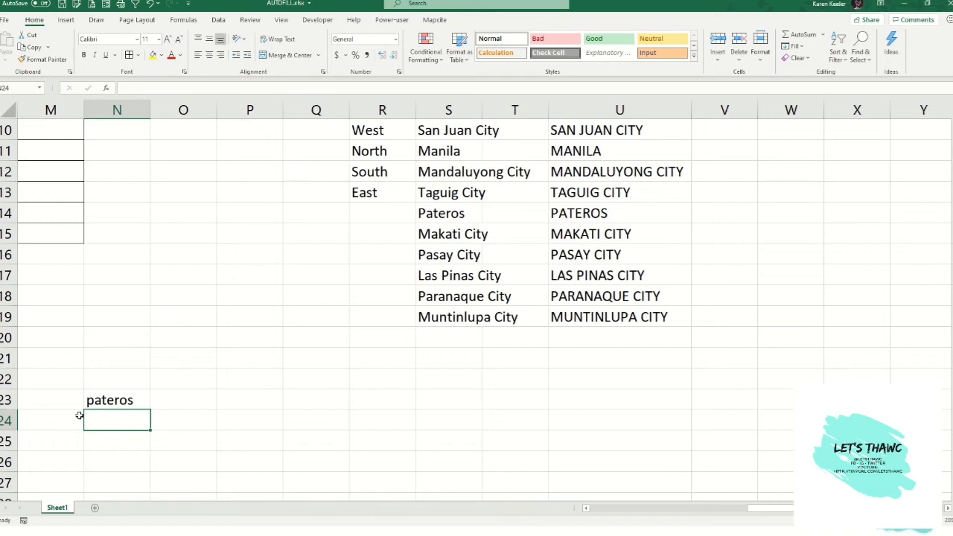
pyautogui.click(142, 401)
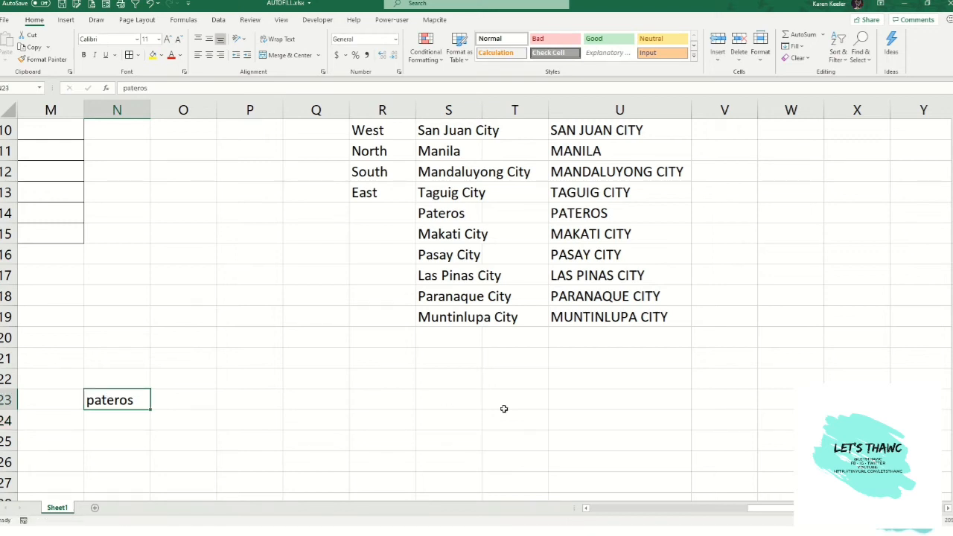
pyautogui.moveTo(151, 408); pyautogui.dragTo(483, 406)
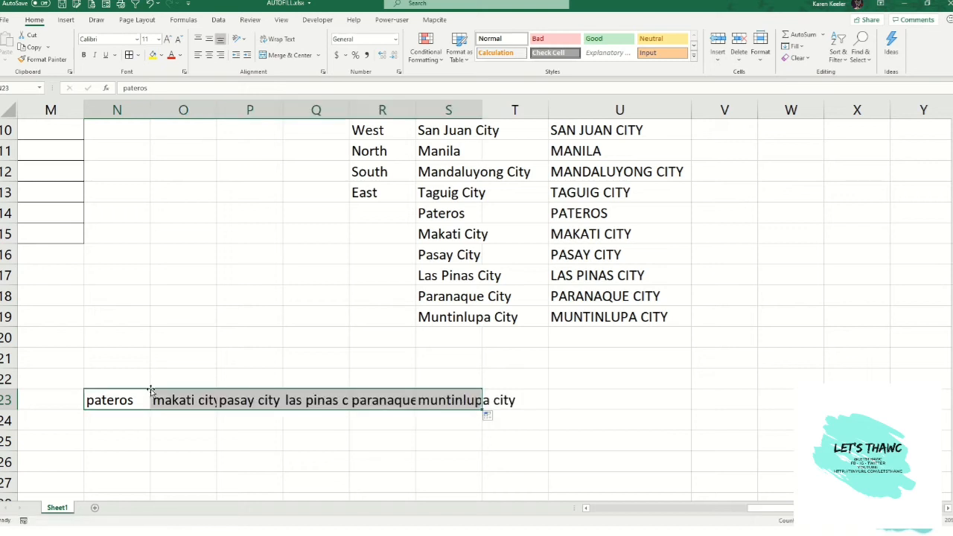
# - Step through the cities filled across row 23 one cell at a time
pyautogui.click(123, 400)
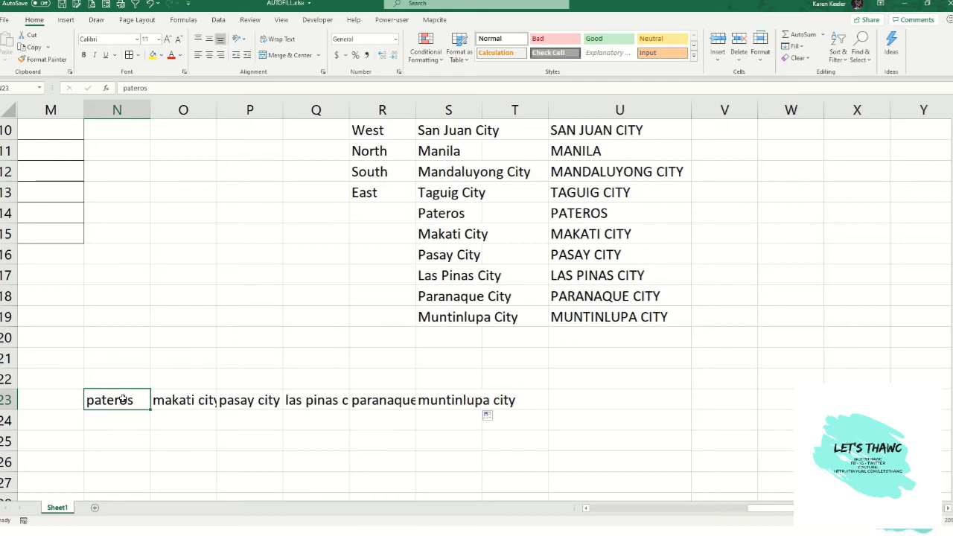
pyautogui.press('Right')
pyautogui.press('Right')
pyautogui.press('Right')
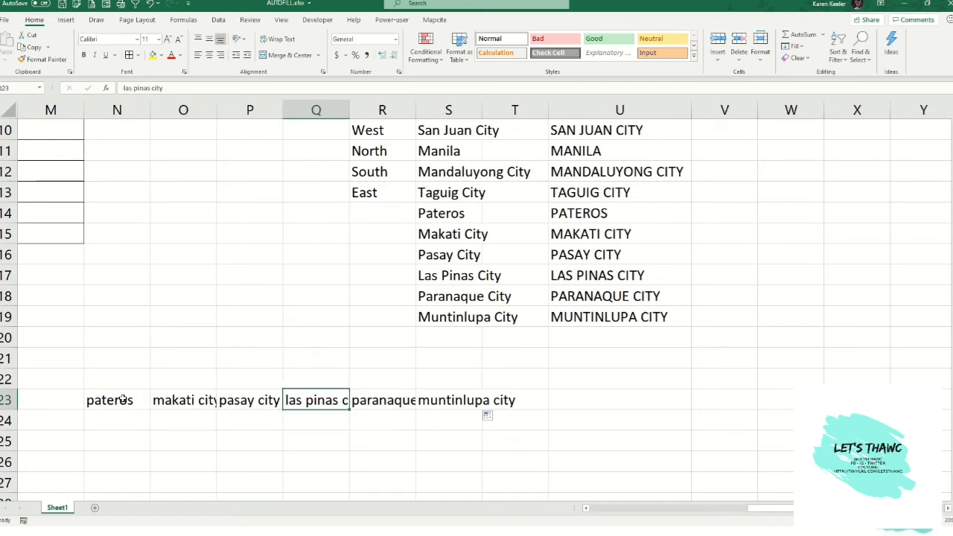
pyautogui.press('Right')
pyautogui.press('Right')
# - Navigate back up the sheet to the department list starting in X3
pyautogui.press('Up')
pyautogui.press('Up')
pyautogui.press('Up')
pyautogui.press('Up')
pyautogui.press('Up')
pyautogui.press('Up')
pyautogui.press('Up')
pyautogui.press('Up')
pyautogui.press('Up')
pyautogui.press('Up')
pyautogui.press('Up')
pyautogui.press('Up')
pyautogui.press('Up')
pyautogui.press('Up')
pyautogui.press('Up')
pyautogui.press('Up')
pyautogui.press('Up')
pyautogui.press('Up')
pyautogui.press('Up')
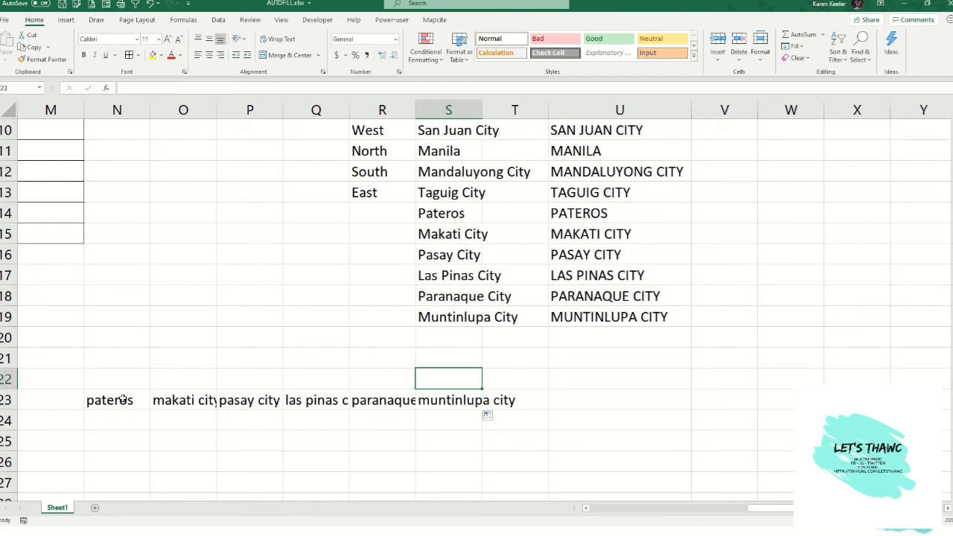
pyautogui.press('Up')
pyautogui.press('Up')
pyautogui.press('Up')
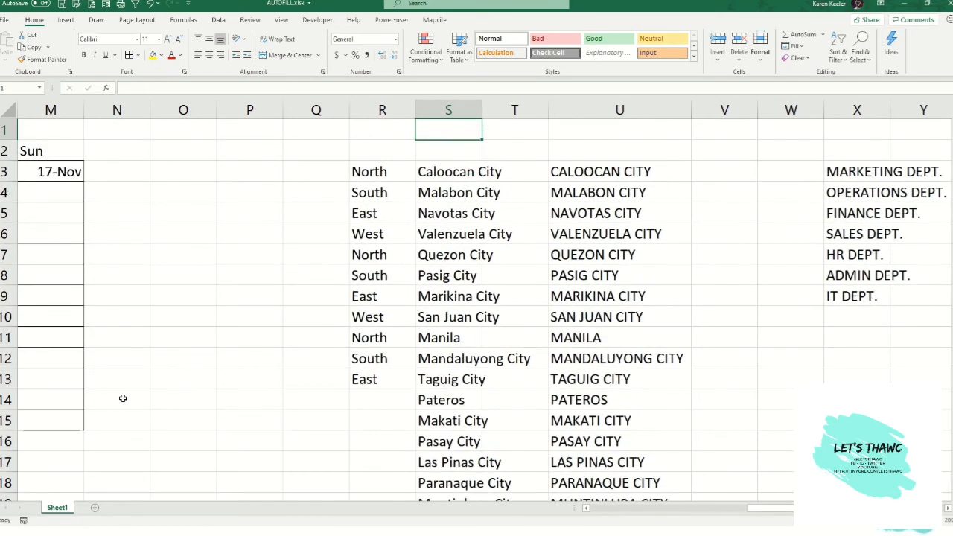
pyautogui.press('Down')
pyautogui.press('Down')
pyautogui.press('Right')
pyautogui.press('Right')
pyautogui.press('Right')
pyautogui.press('Right')
pyautogui.press('Right')
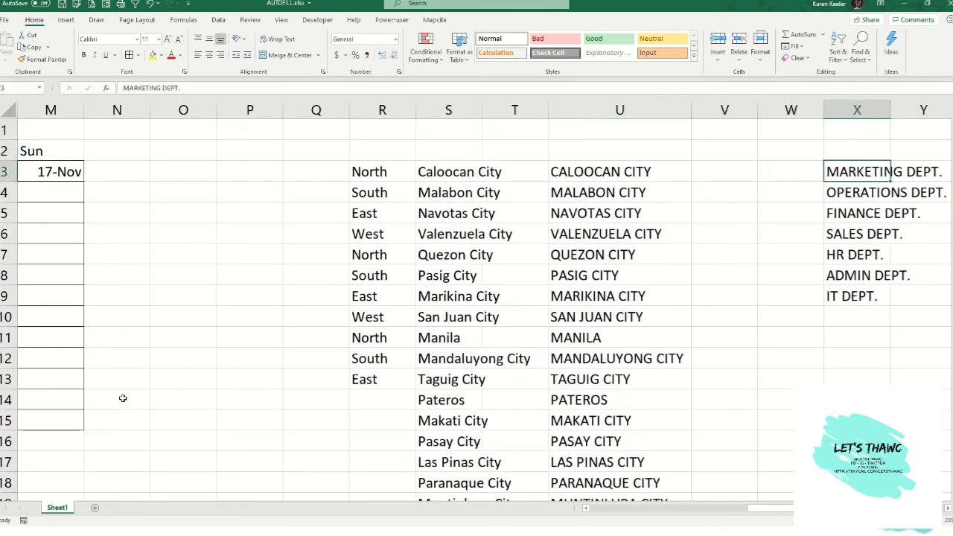
pyautogui.press('Right')
pyautogui.press('Right')
pyautogui.press('Left')
pyautogui.press('Left')
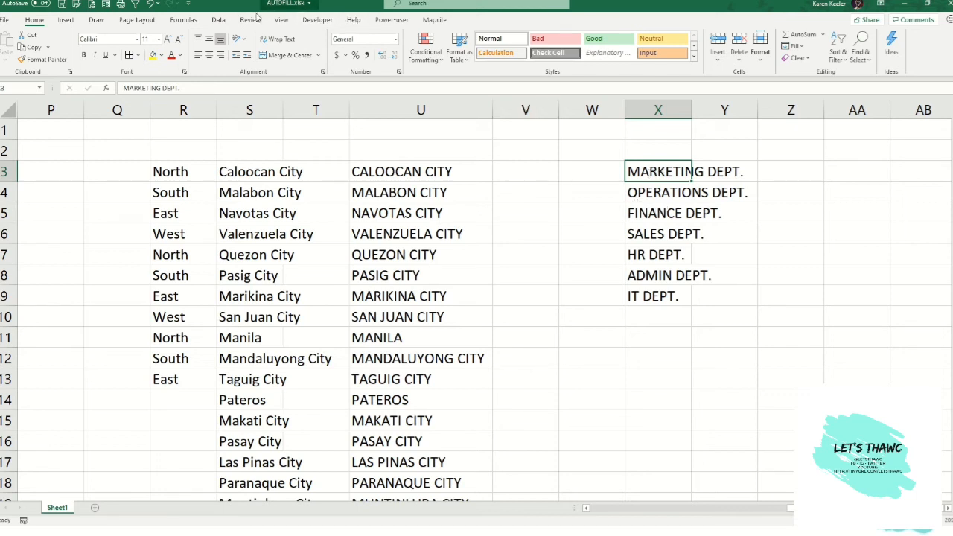
# - Open Sort for the department list in column X and choose a Custom List order
pyautogui.click(219, 21)
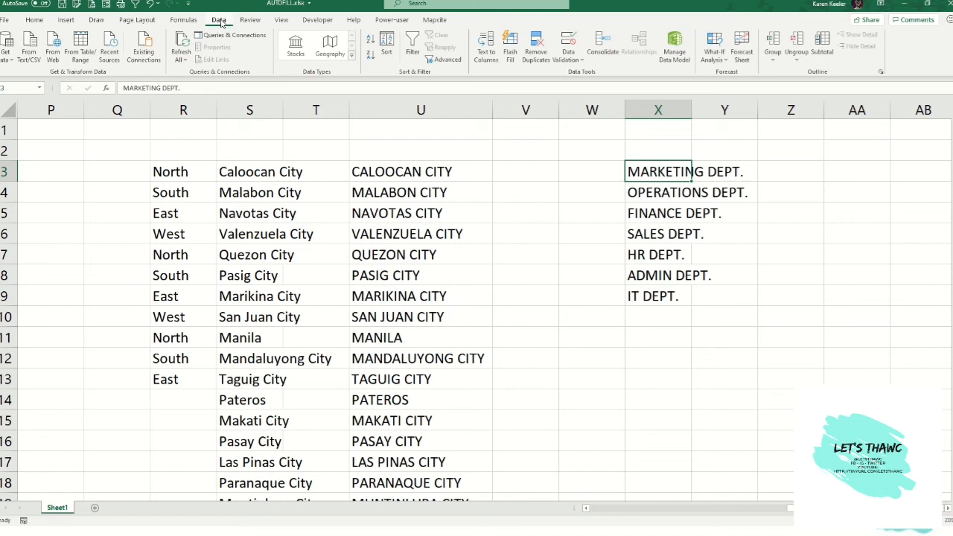
pyautogui.click(385, 44)
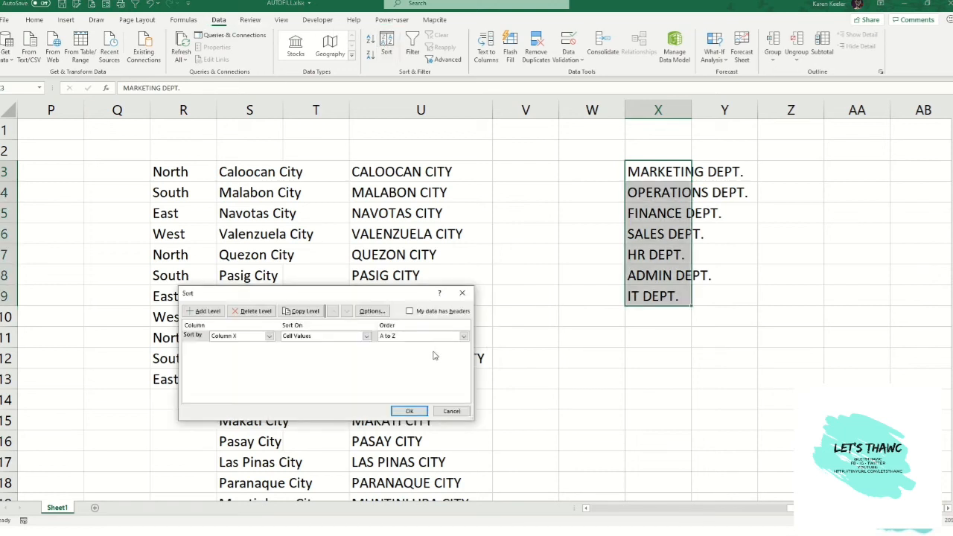
pyautogui.click(464, 336)
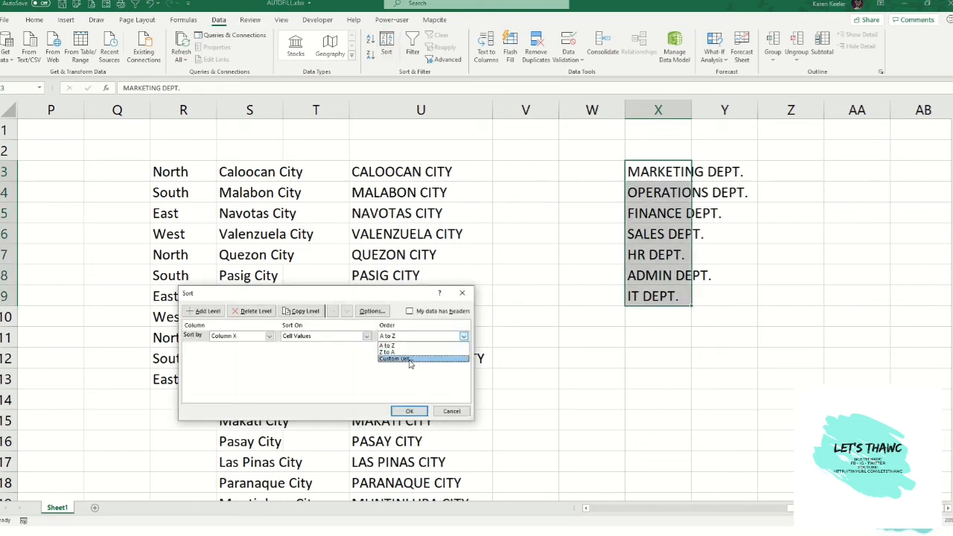
pyautogui.click(409, 360)
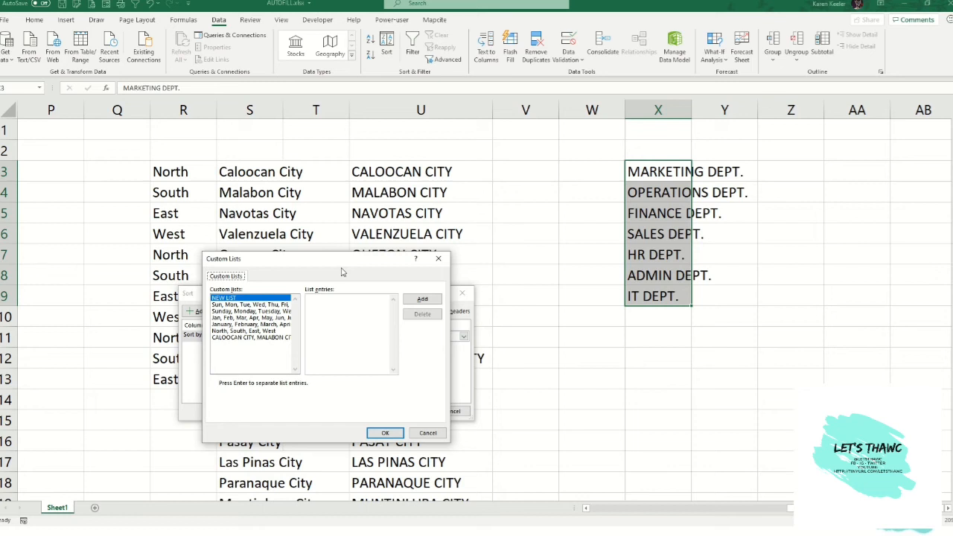
# - Create a custom list of MARKETING DEPT., OPERATIONS DEPT., FINANCE DEPT., SALES DEPT., HR DEPT., ADMIN DEPT. and IT DEPT
pyautogui.click(414, 304)
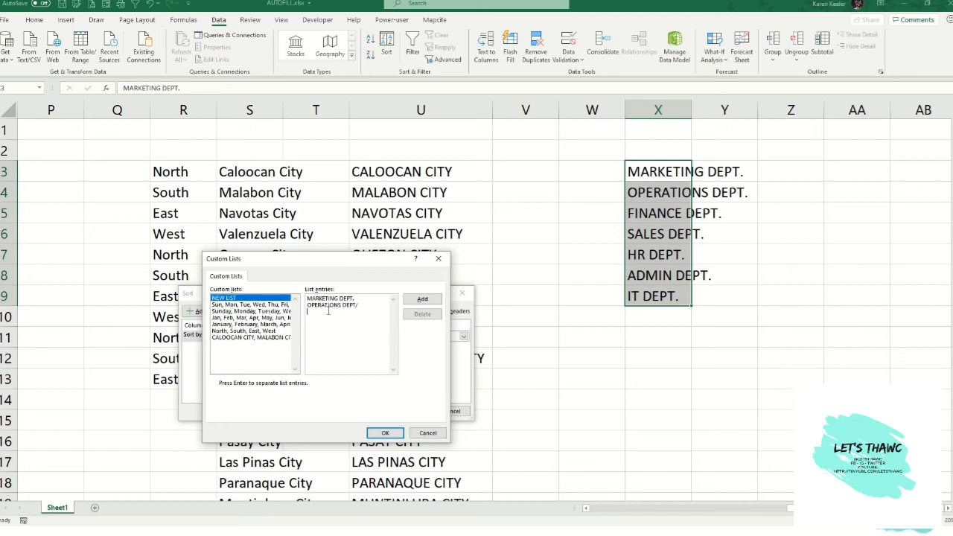
pyautogui.press('Return')
pyautogui.write('FINANCE DEPT.')
pyautogui.press('Return')
pyautogui.write('SALES DEPT. HR DEPT. ADMIN')
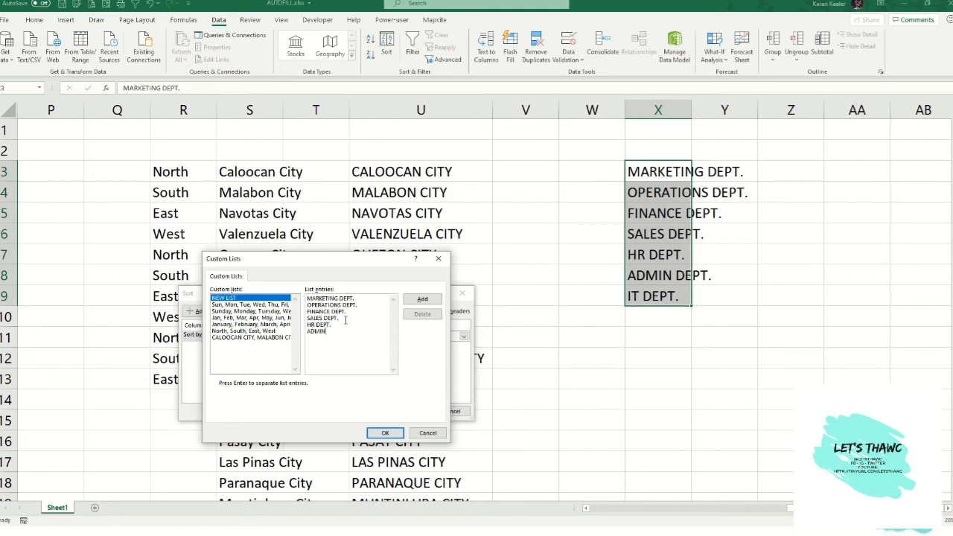
pyautogui.write(' DEPT. IT DEPT.')
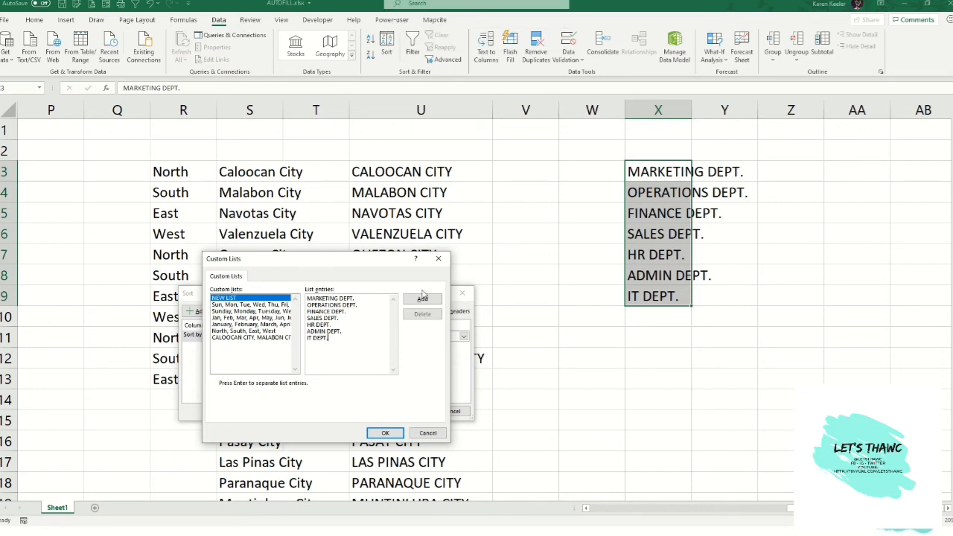
pyautogui.click(383, 433)
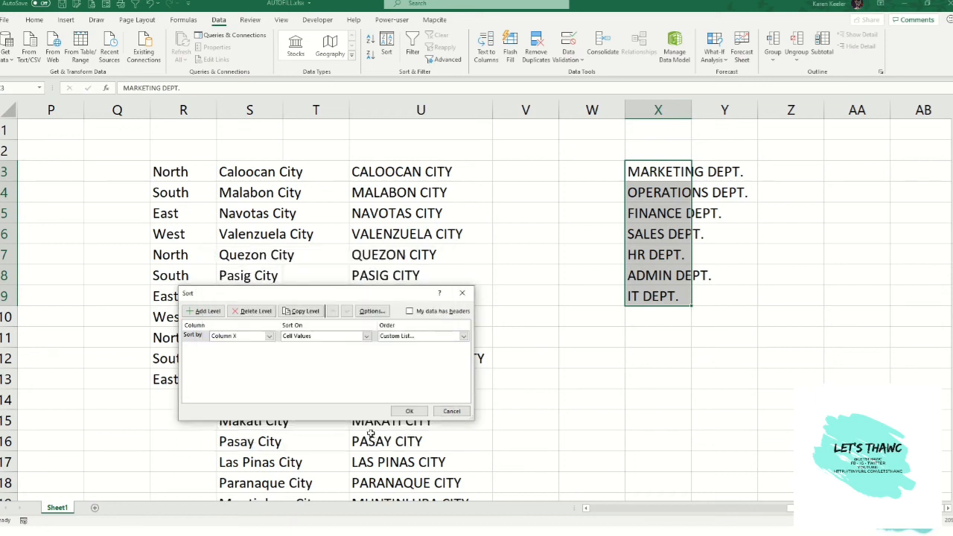
# - Sort column X by the new department custom list
pyautogui.click(404, 412)
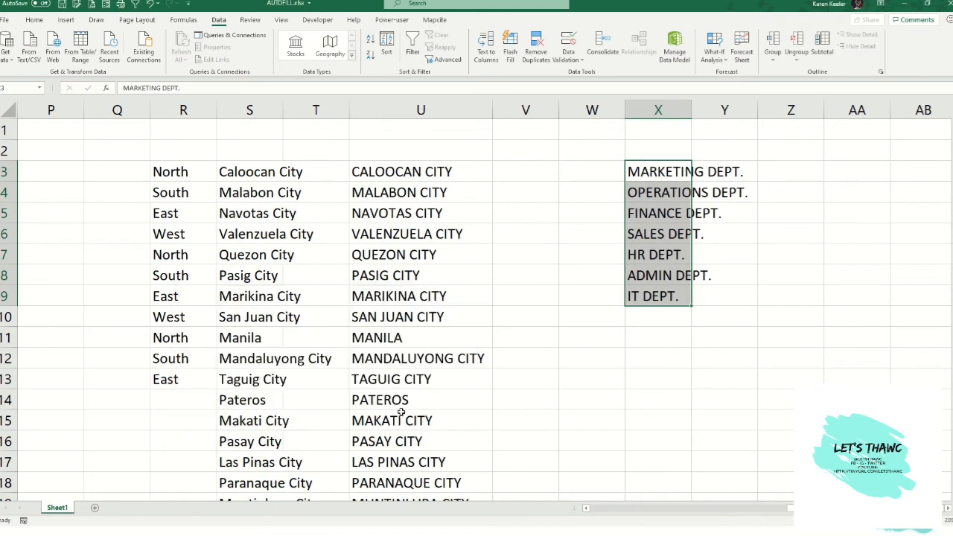
# - Enter SALES DEPT. in V3 and AutoFill it down to V11 following the department list
pyautogui.click(568, 170)
pyautogui.press('Left')
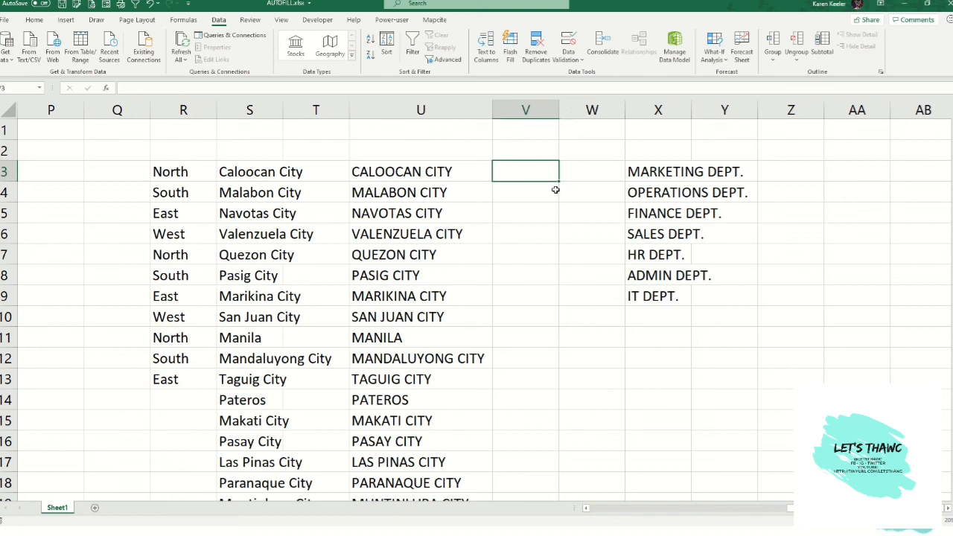
pyautogui.write('SALES DE')
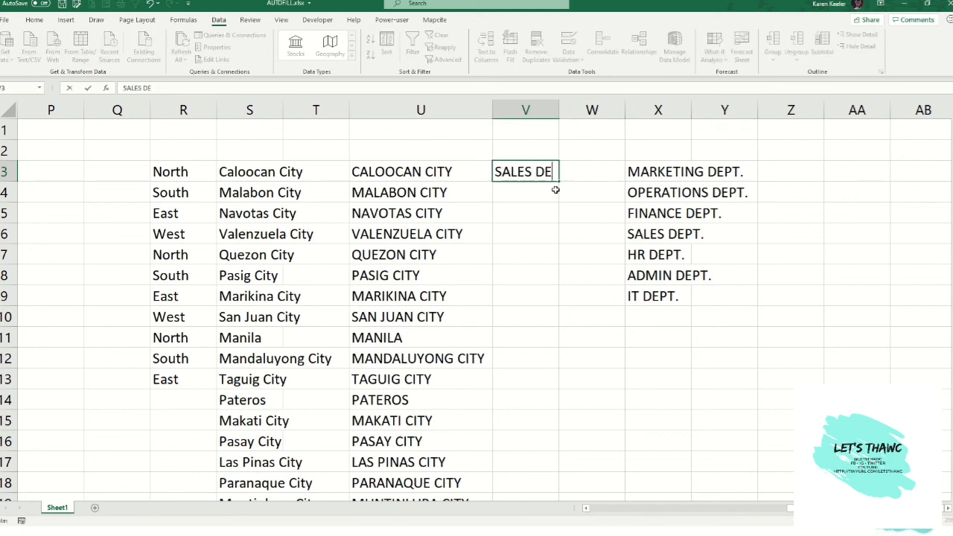
pyautogui.write('PT.')
pyautogui.press('Return')
pyautogui.click(550, 171)
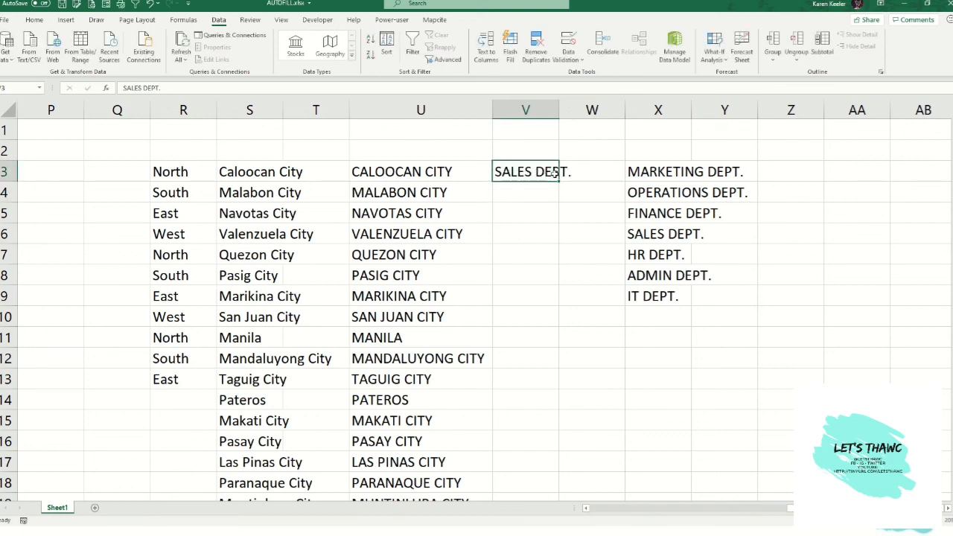
pyautogui.moveTo(559, 181); pyautogui.dragTo(556, 346)
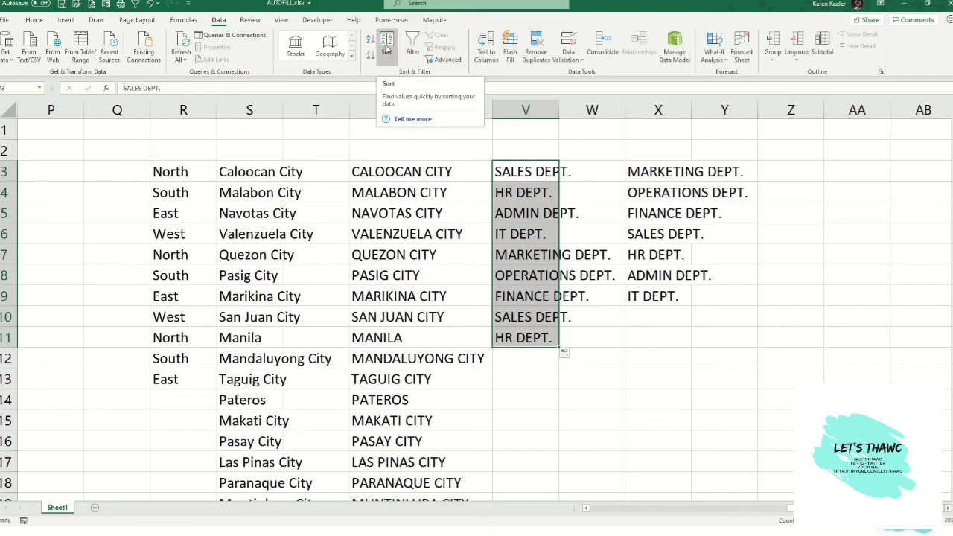
# - Enter EAST, WEST, NORTH and SOUTH in cells AA3 to AA6
pyautogui.click(831, 172)
pyautogui.hscroll(1, 831, 182)
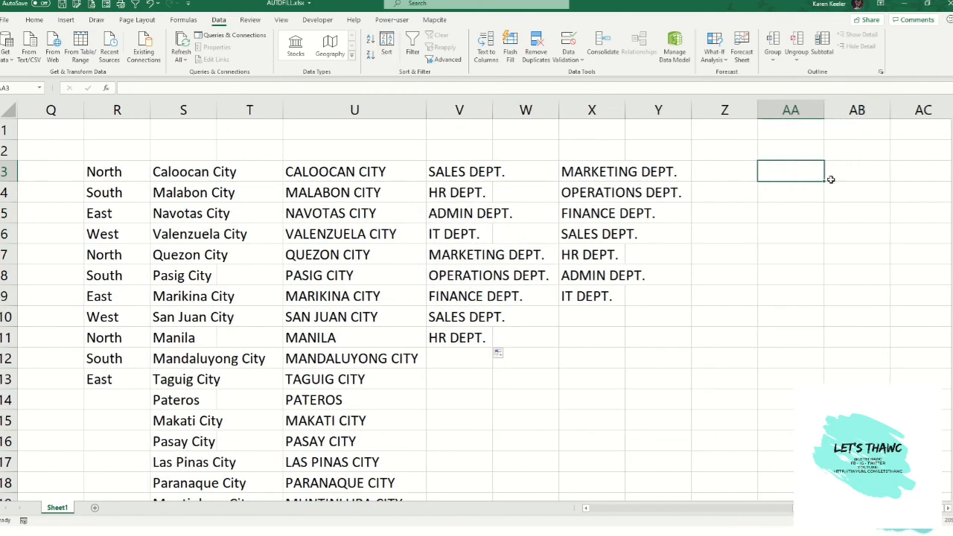
pyautogui.write('EAST')
pyautogui.press('Return')
pyautogui.write('WEST')
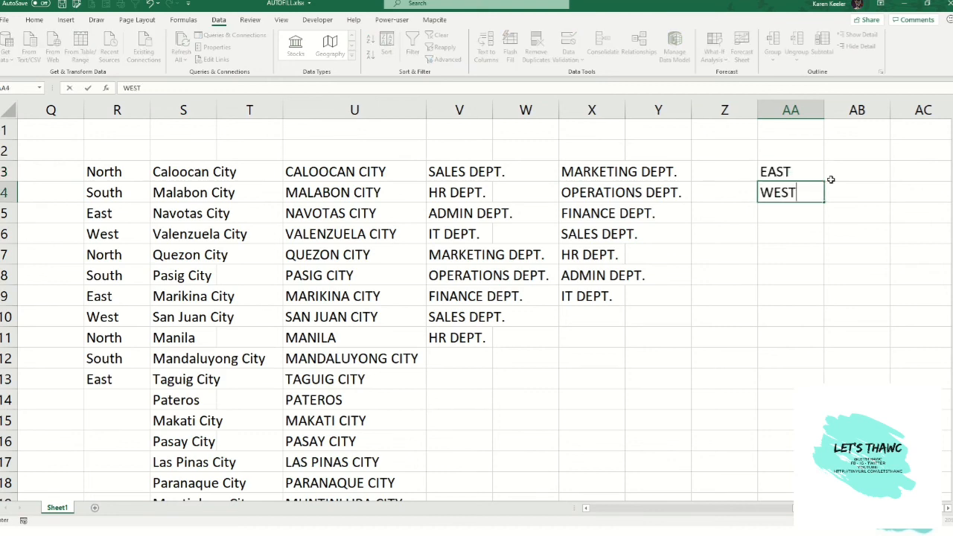
pyautogui.press('Return')
pyautogui.write('NORTH')
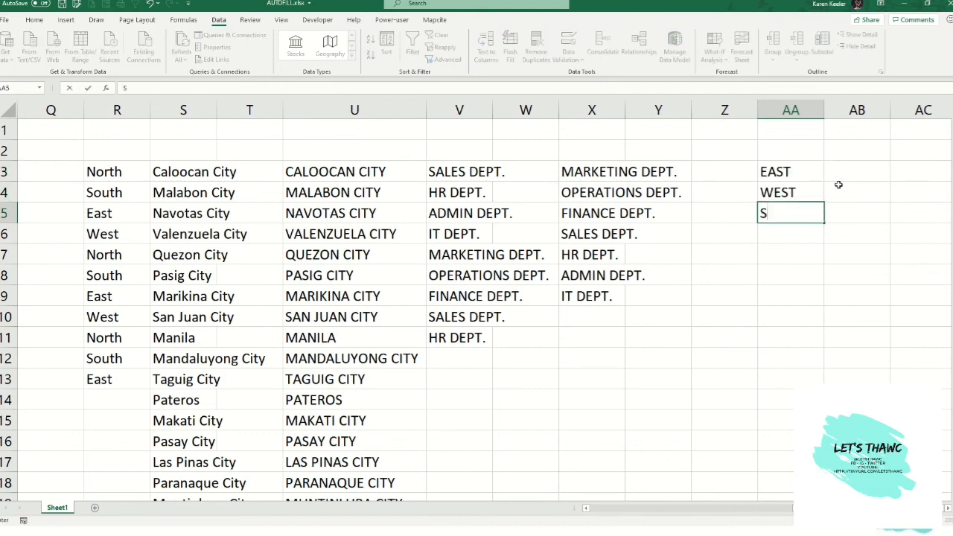
pyautogui.press('Return')
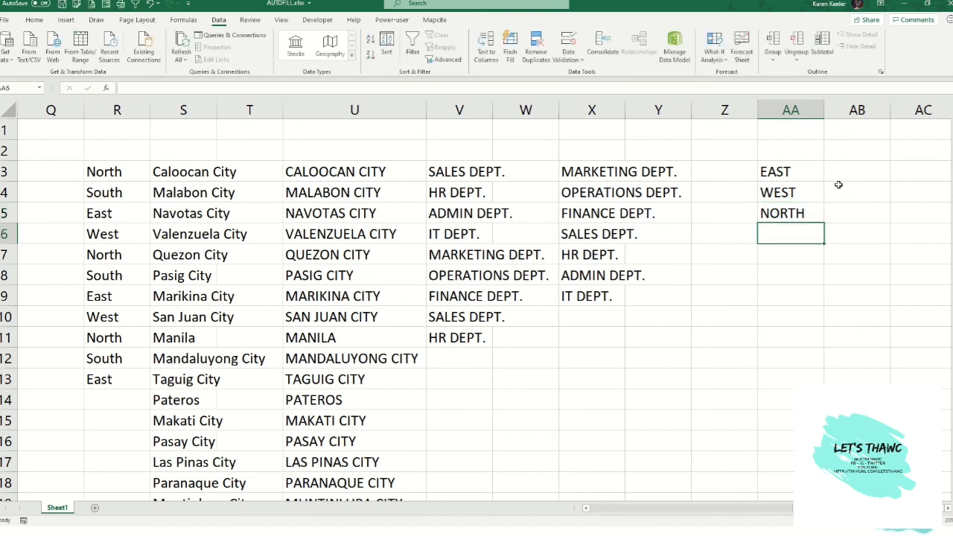
pyautogui.write('SOUTH')
pyautogui.press('Return')
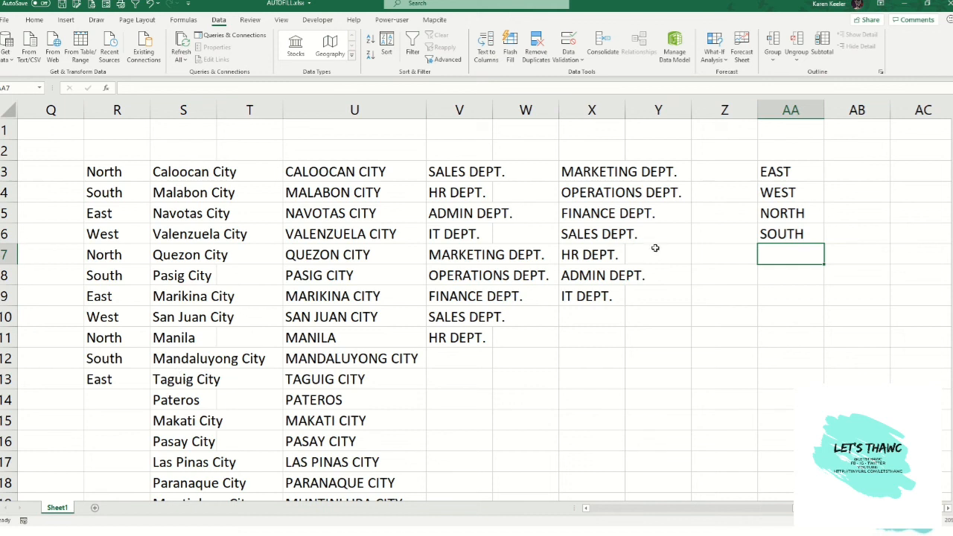
# - Sort AA3:AA6 by the North, South, East, West custom list
pyautogui.moveTo(770, 167); pyautogui.dragTo(769, 238)
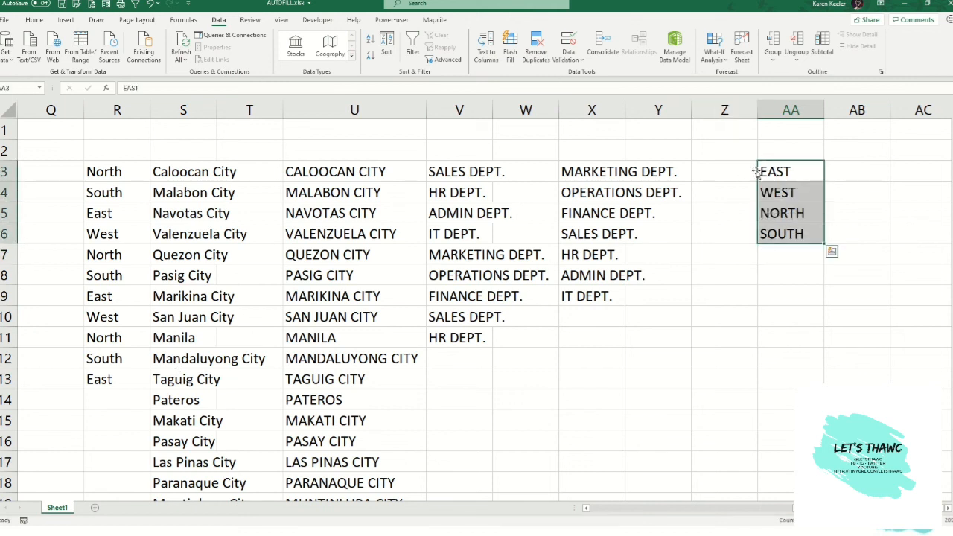
pyautogui.click(386, 46)
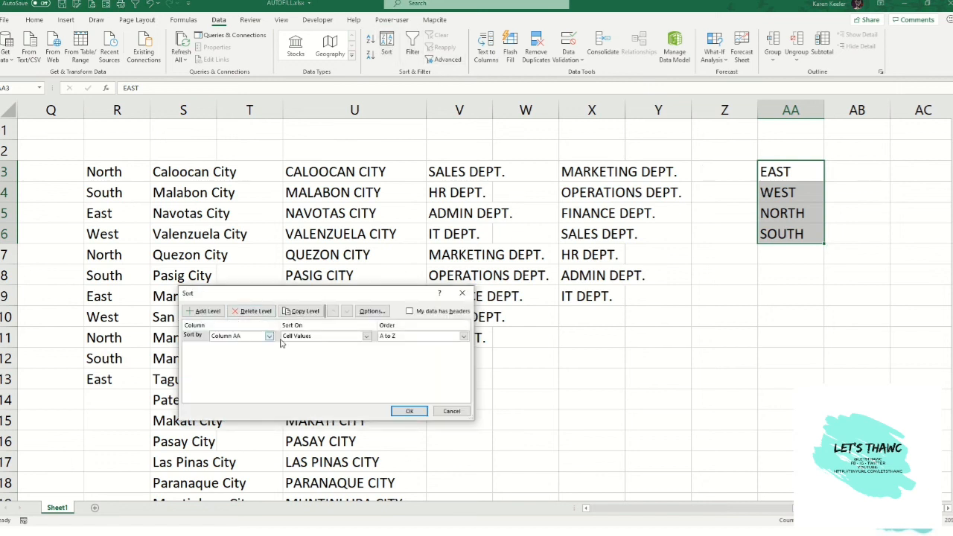
pyautogui.click(394, 337)
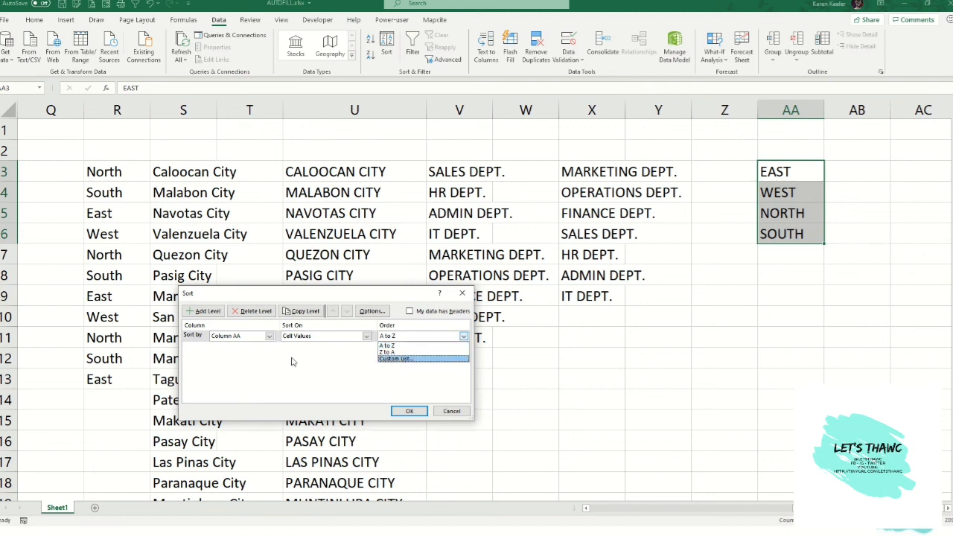
pyautogui.click(406, 359)
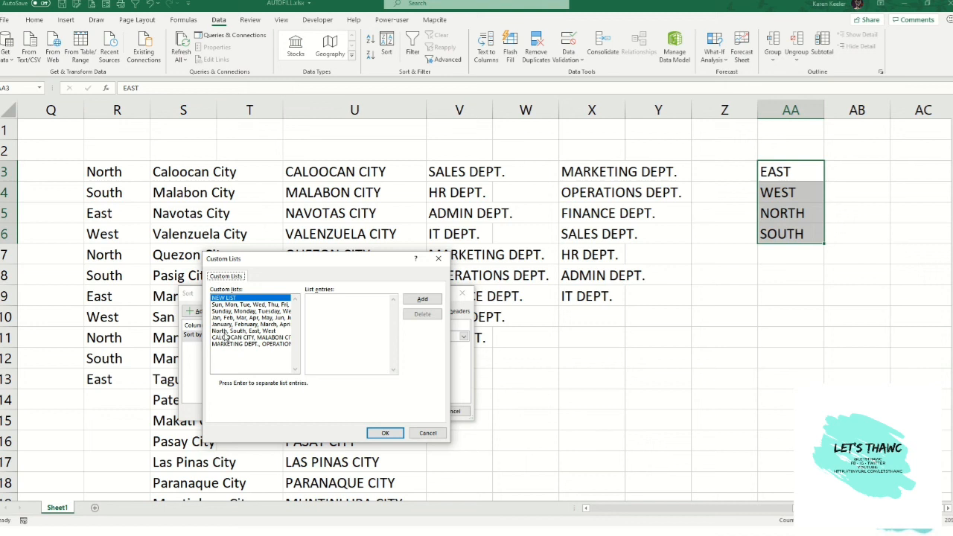
pyautogui.click(224, 331)
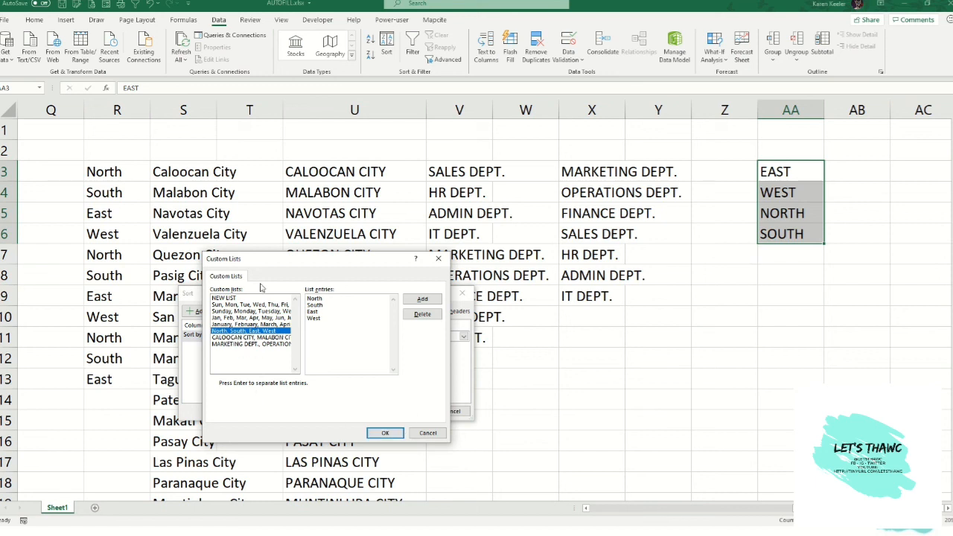
pyautogui.click(387, 433)
pyautogui.click(412, 412)
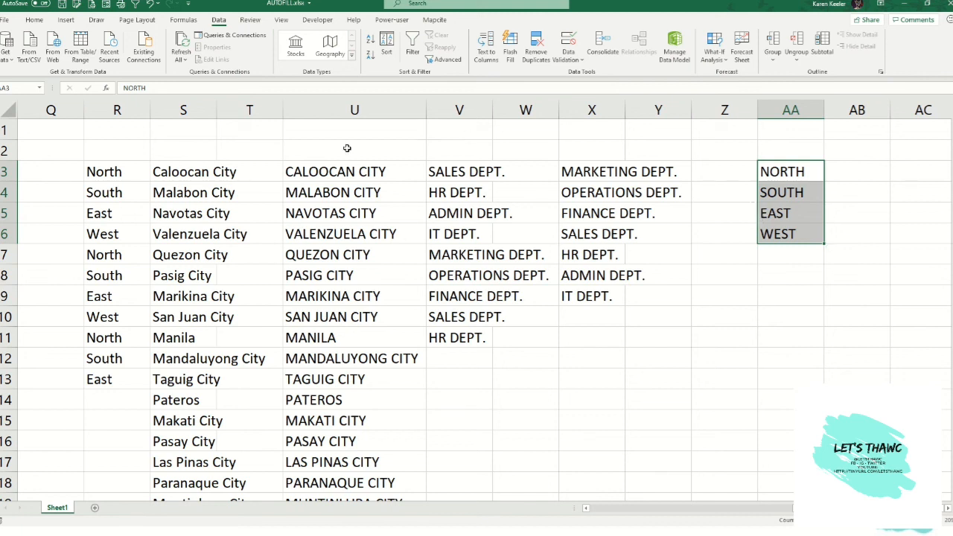
# - Review the city list in column S and switch to the PowerPoint slide show
pyautogui.click(182, 174)
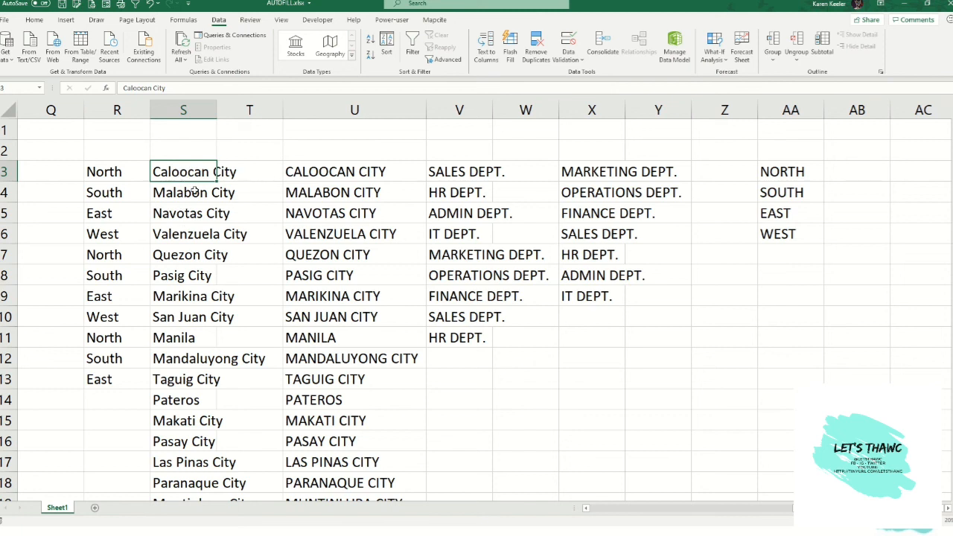
pyautogui.scroll(-1, 195, 192)
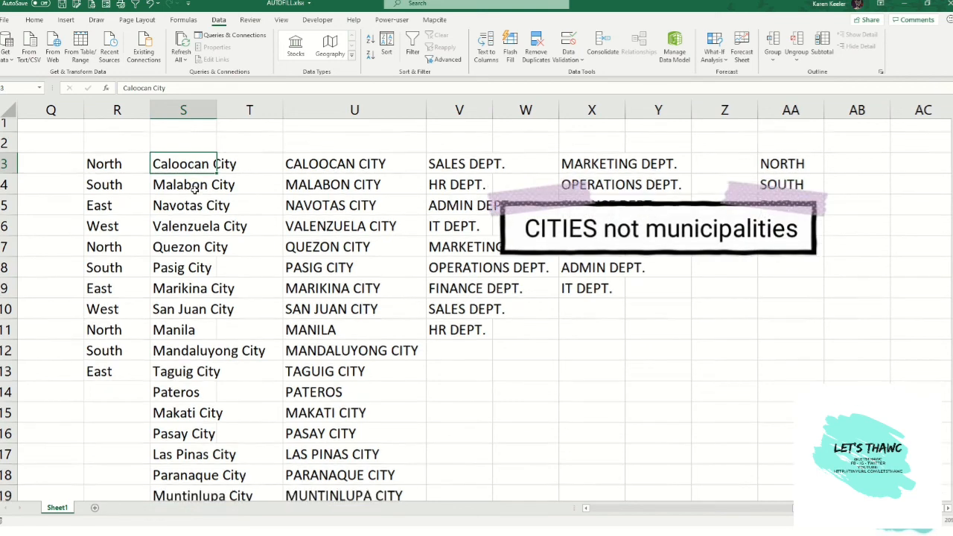
pyautogui.scroll(1, 194, 192)
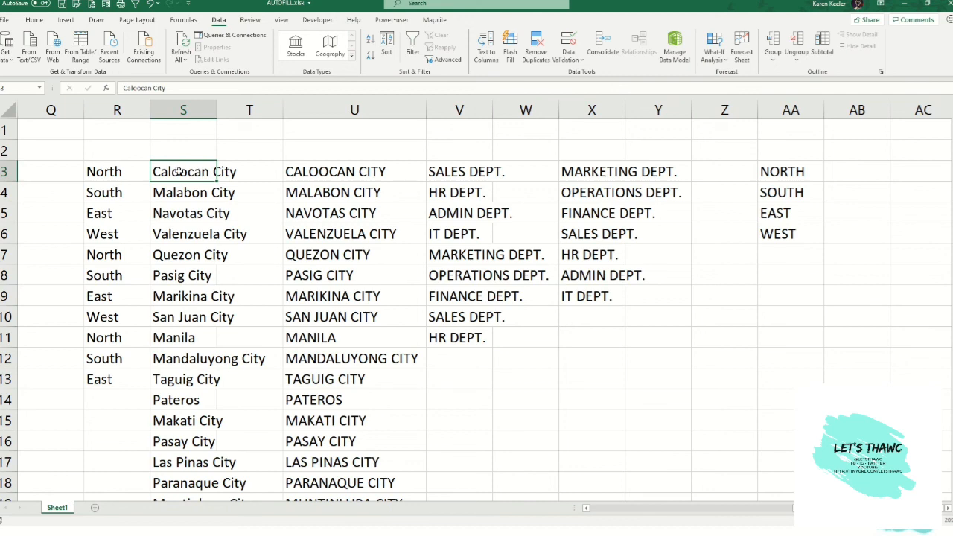
pyautogui.scroll(-4, 187, 230)
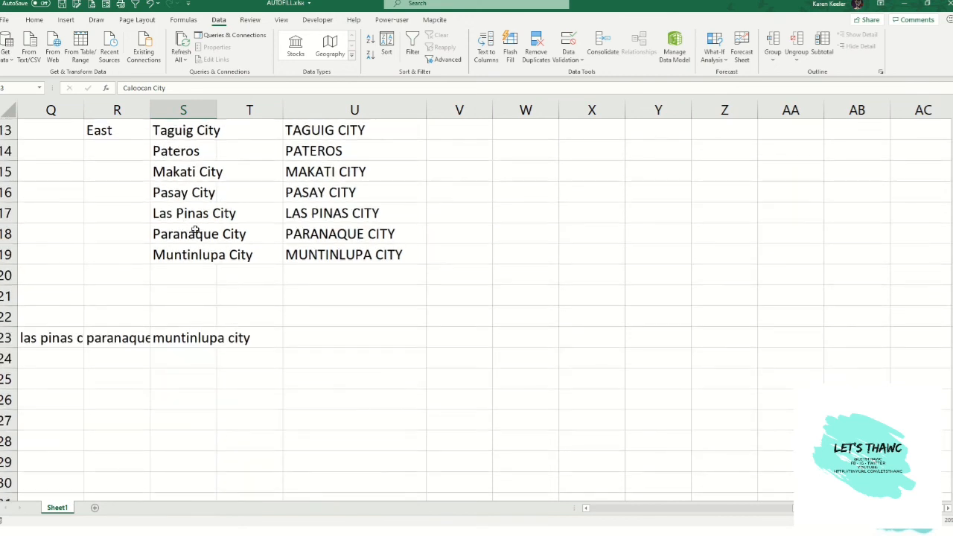
pyautogui.scroll(4, 194, 248)
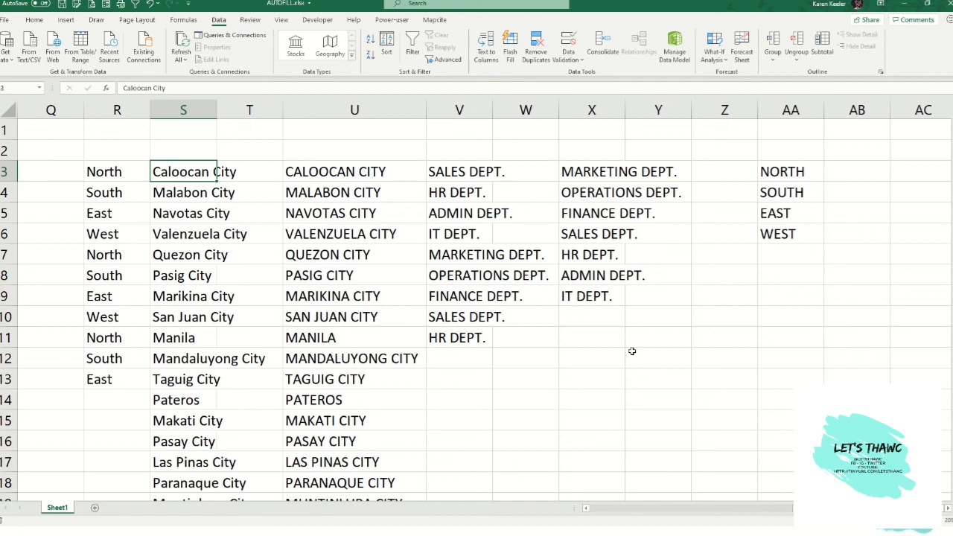
pyautogui.hotkey('alt', 'Tab')
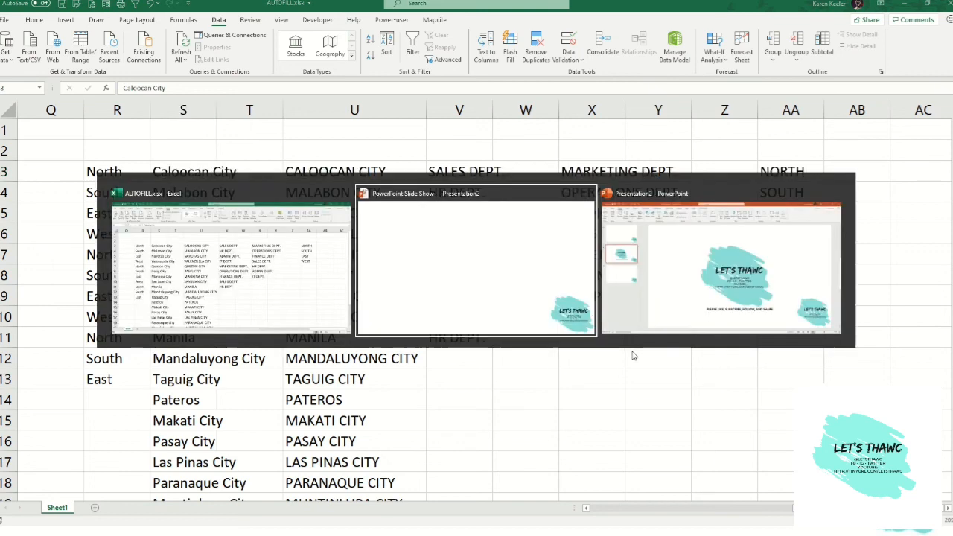